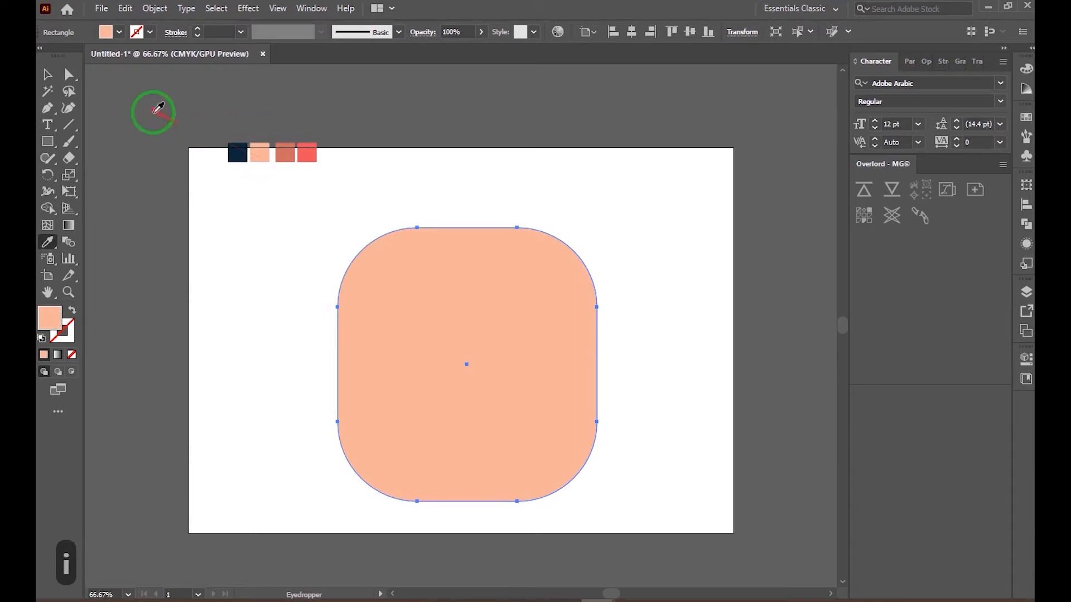
Move the peach head shape up about 16 mm, extend its lower edge downward, and increase its corner rounding to form an oval head.
key("v")
left_click_drag(468, 334, 468, 304)
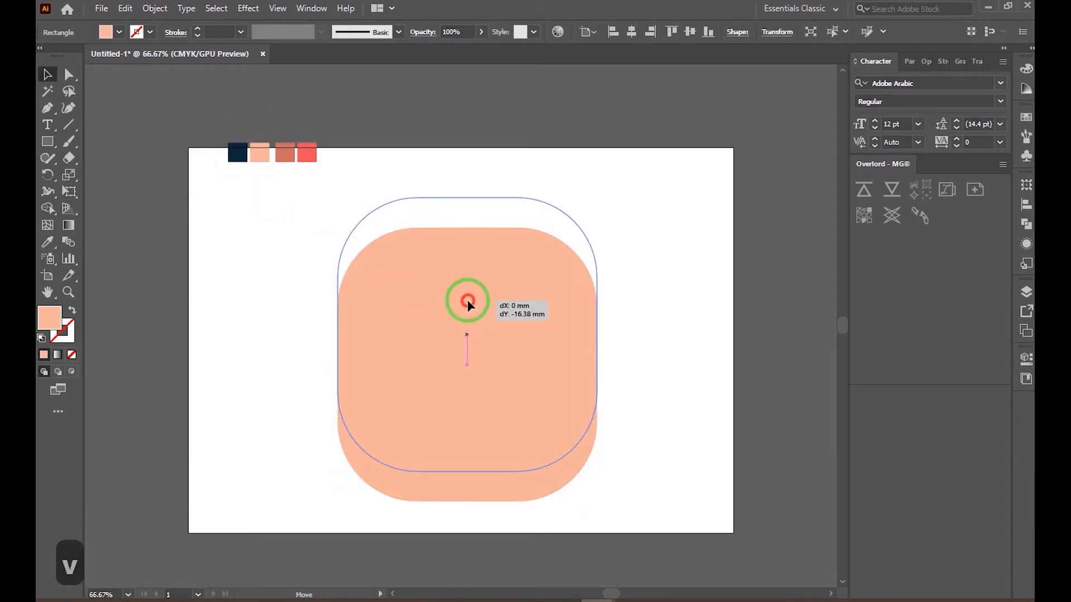
left_click_drag(518, 394, 469, 405)
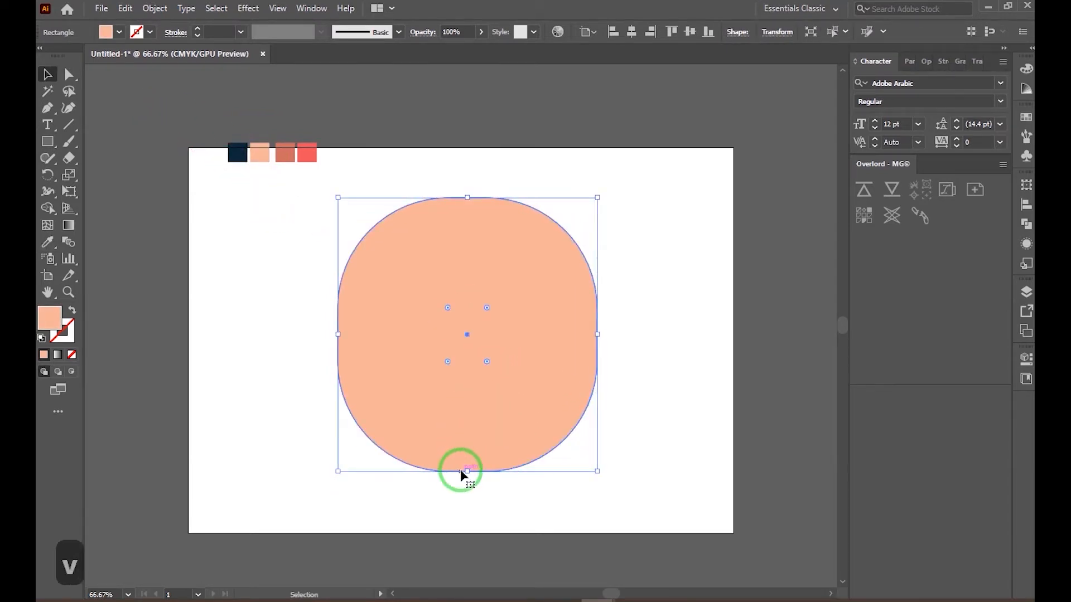
left_click_drag(467, 472, 462, 502)
left_click_drag(490, 391, 469, 378)
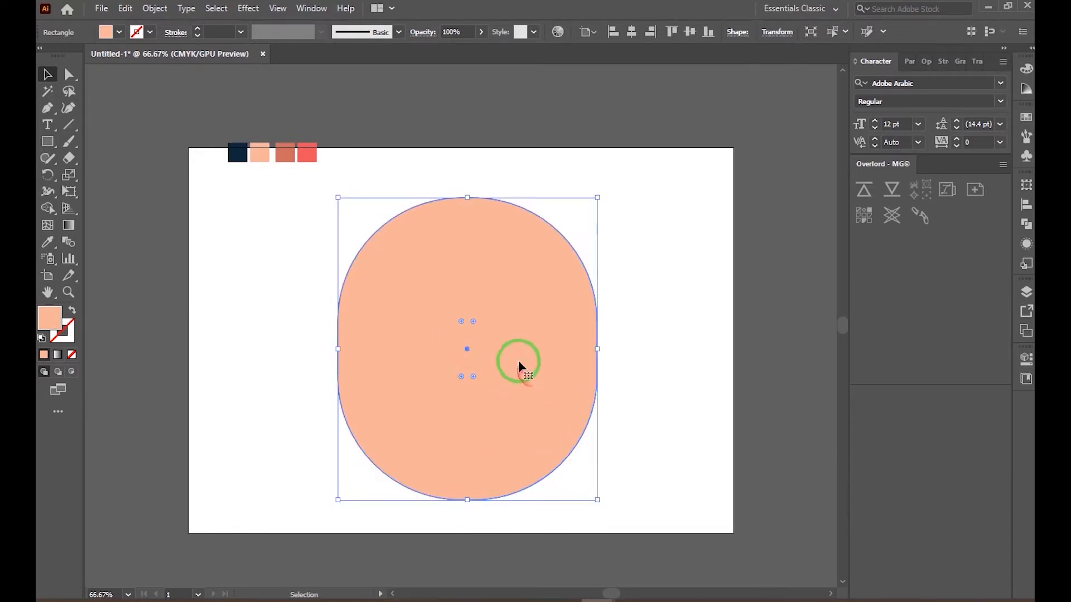
Draw a wide rectangle across the head for the ears and a smaller, fully rounded bar inside it filled with the terracotta swatch color.
left_click(48, 142)
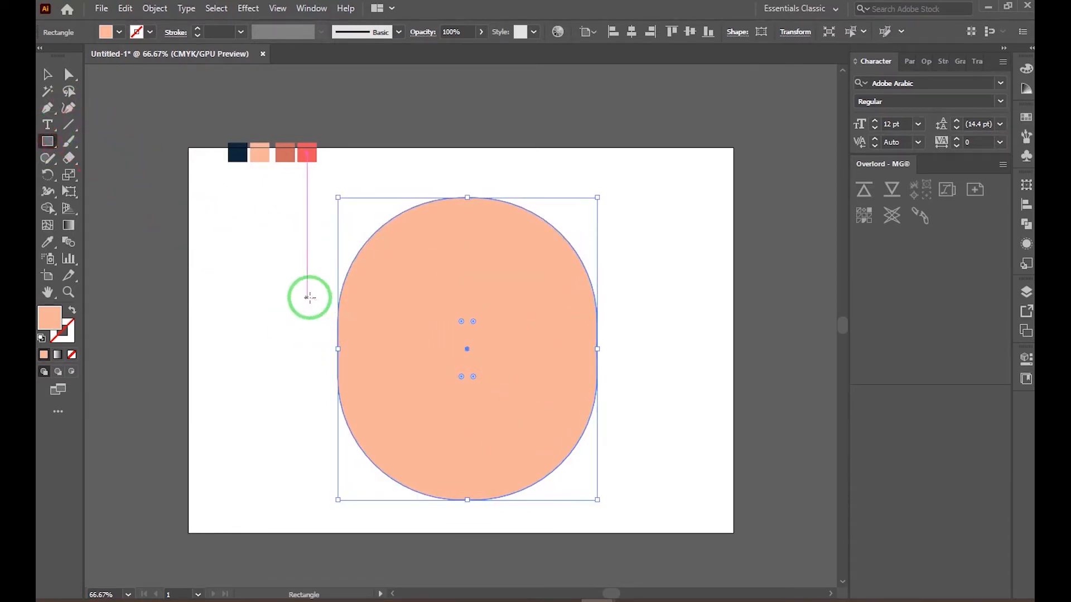
mouse_move(307, 297)
left_mouse_down()
mouse_move(597, 335)
mouse_move(626, 361)
left_mouse_up()
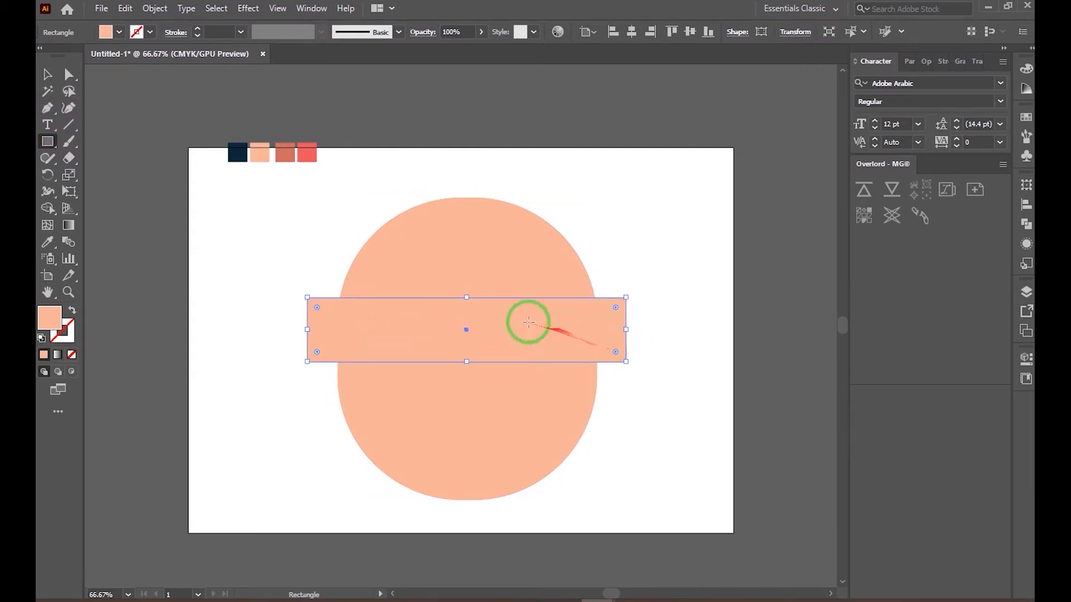
left_click_drag(326, 307, 615, 352)
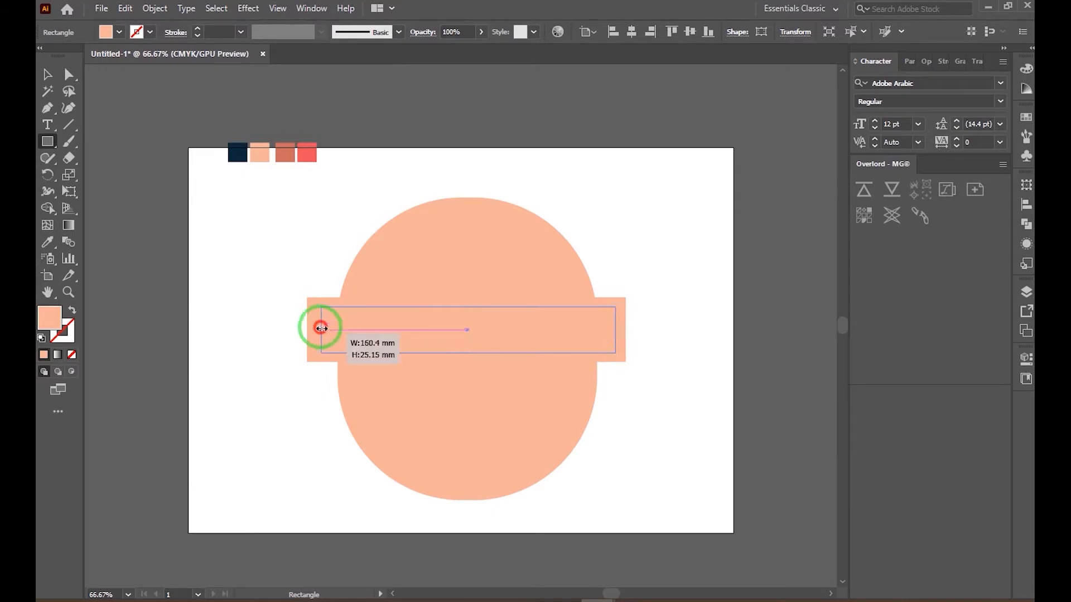
left_click_drag(319, 328, 382, 335)
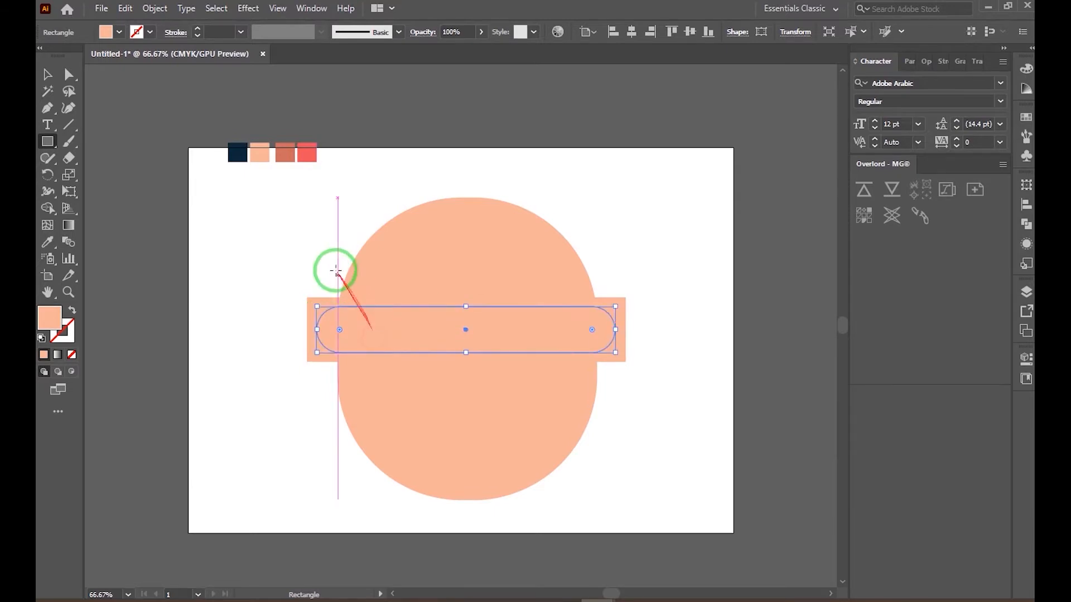
key("i")
left_click(290, 152)
Fully round the ends of the outer ear bar and send both ear bars behind the head.
key("v")
left_click(321, 355)
key("ctrl+z")
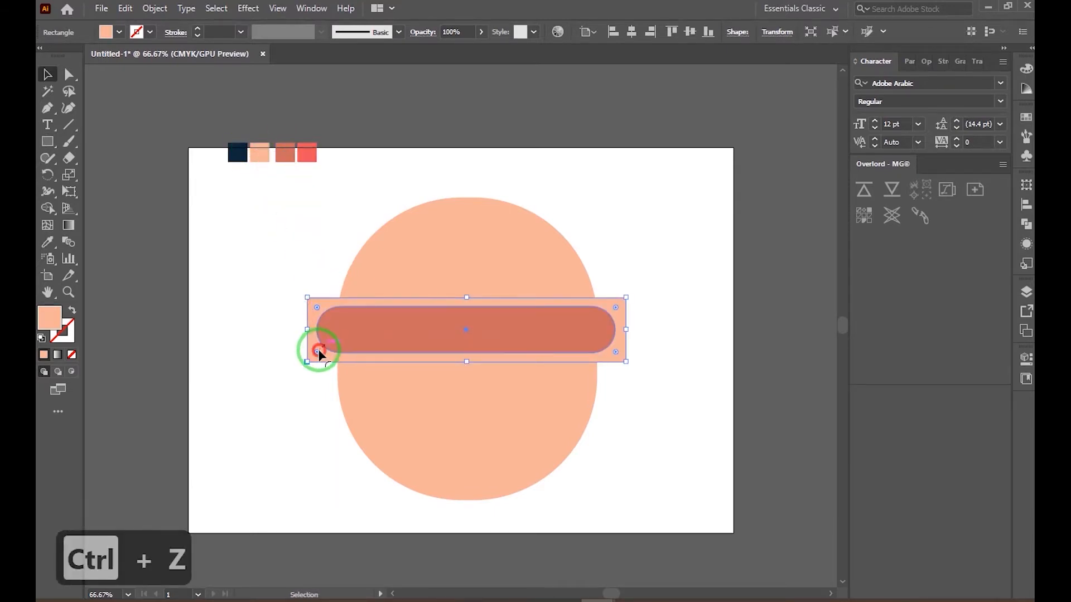
left_click_drag(318, 352, 359, 321)
left_click(380, 331, "shift")
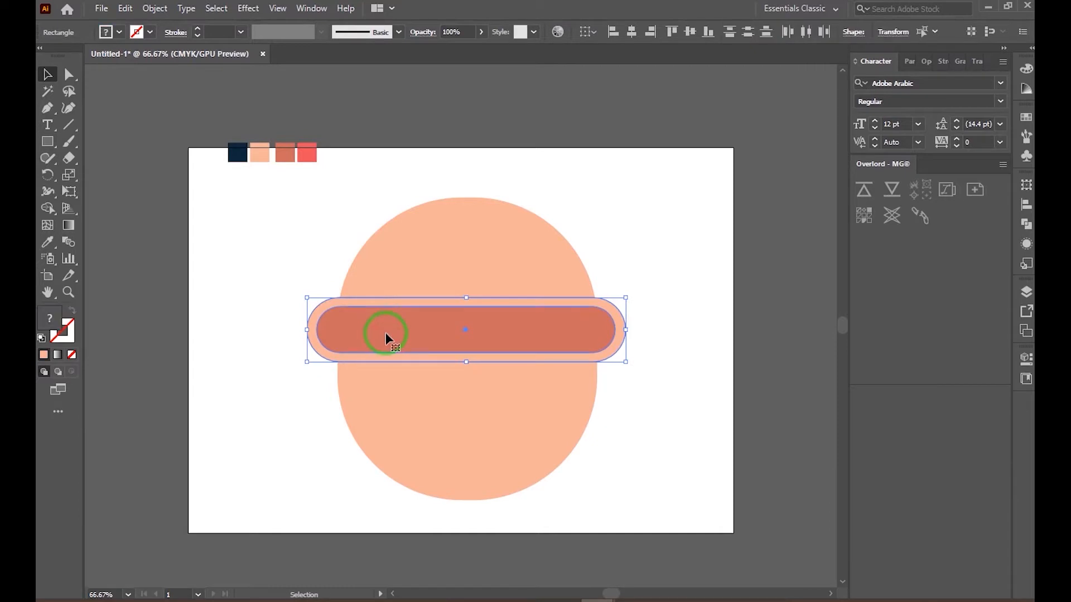
key("ctrl+[")
key("ctrl+[")
key("ctrl+[")
left_click(387, 338)
Draw a thin, fully rounded brow bar across the head between the ears and fill it with the dark navy swatch color.
left_click(47, 141)
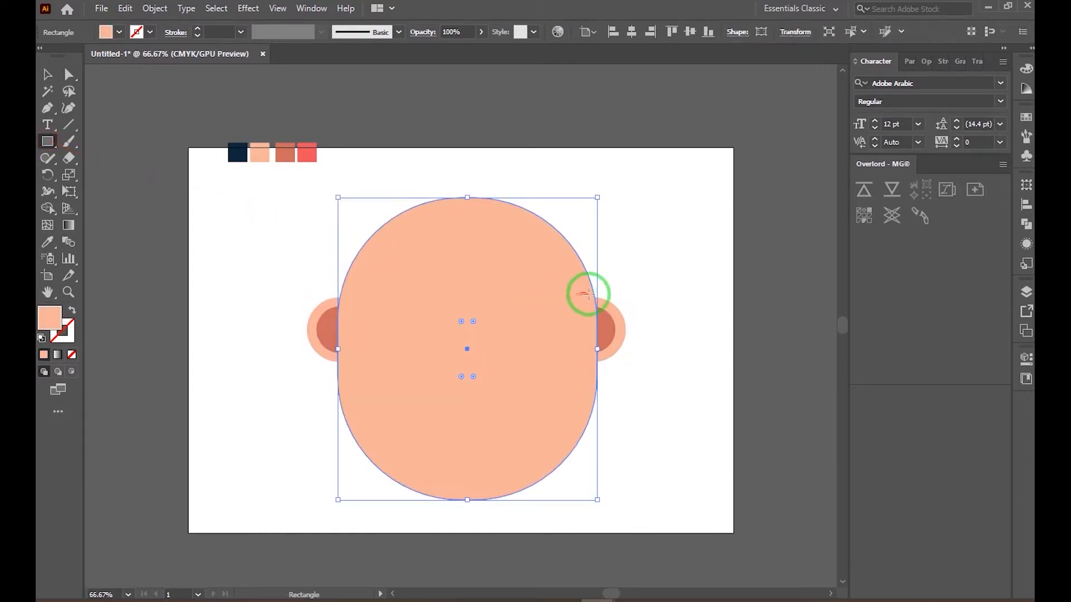
left_click_drag(589, 295, 350, 322)
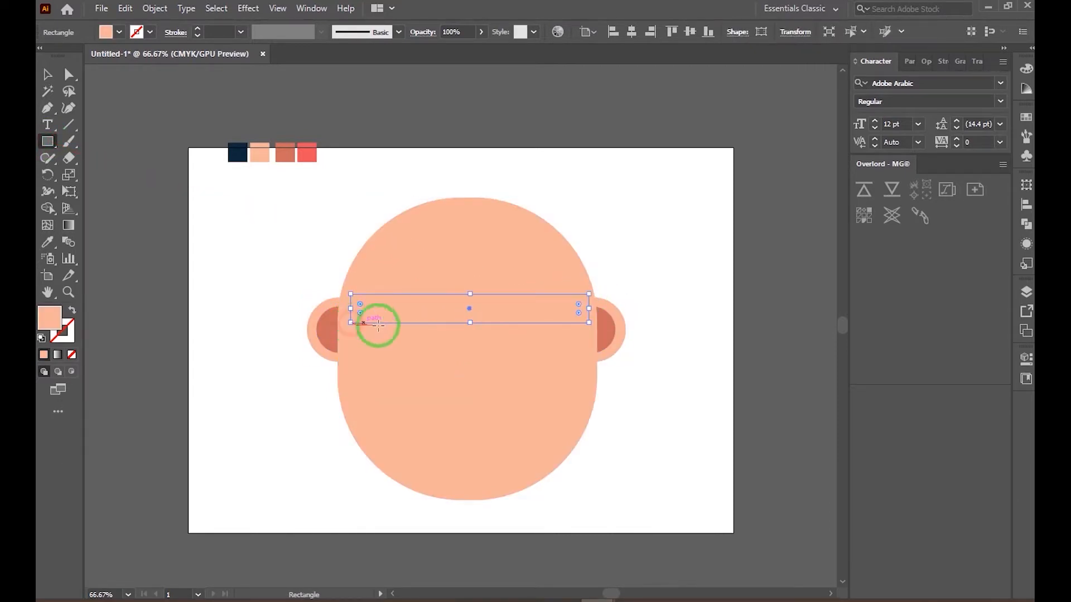
left_click_drag(576, 314, 504, 287)
key("i")
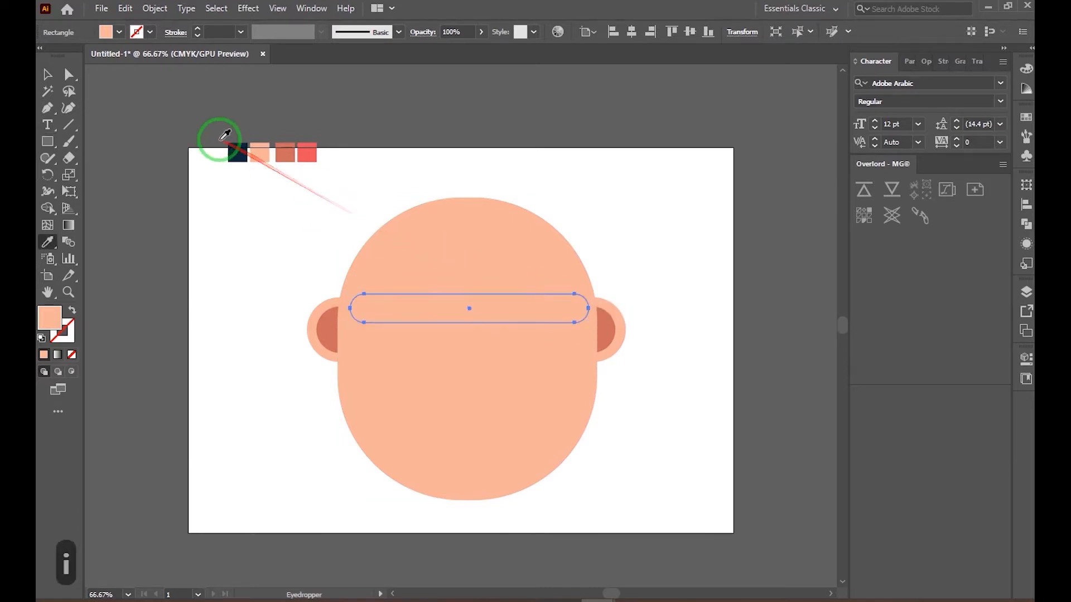
left_click(237, 150)
Draw a horizontal forehead line just above the brow bar and give it a light brown stroke.
left_click(68, 126)
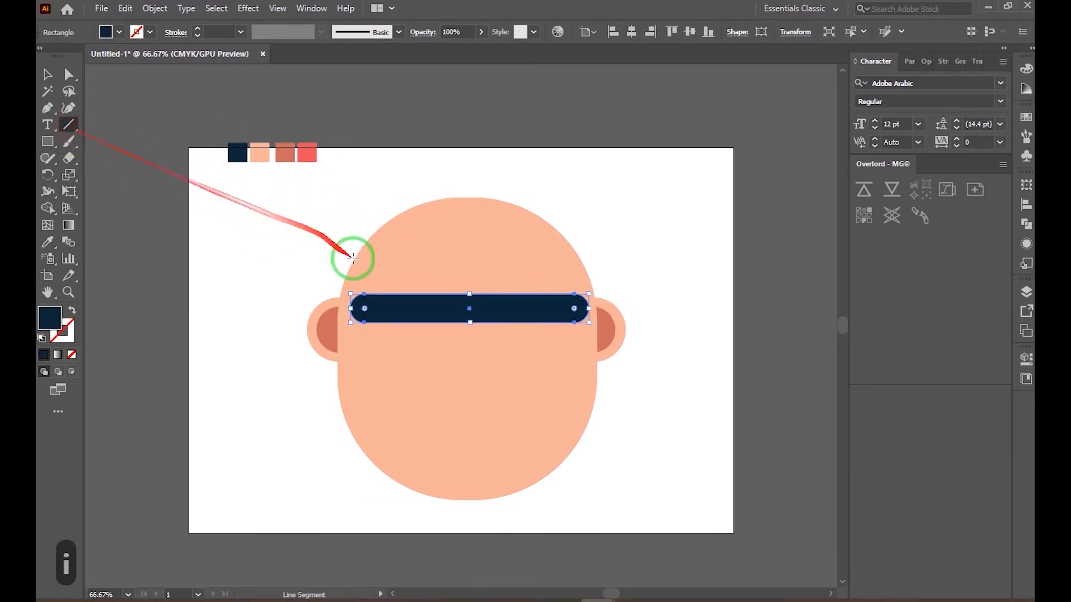
left_click_drag(367, 284, 570, 285)
left_click(148, 39)
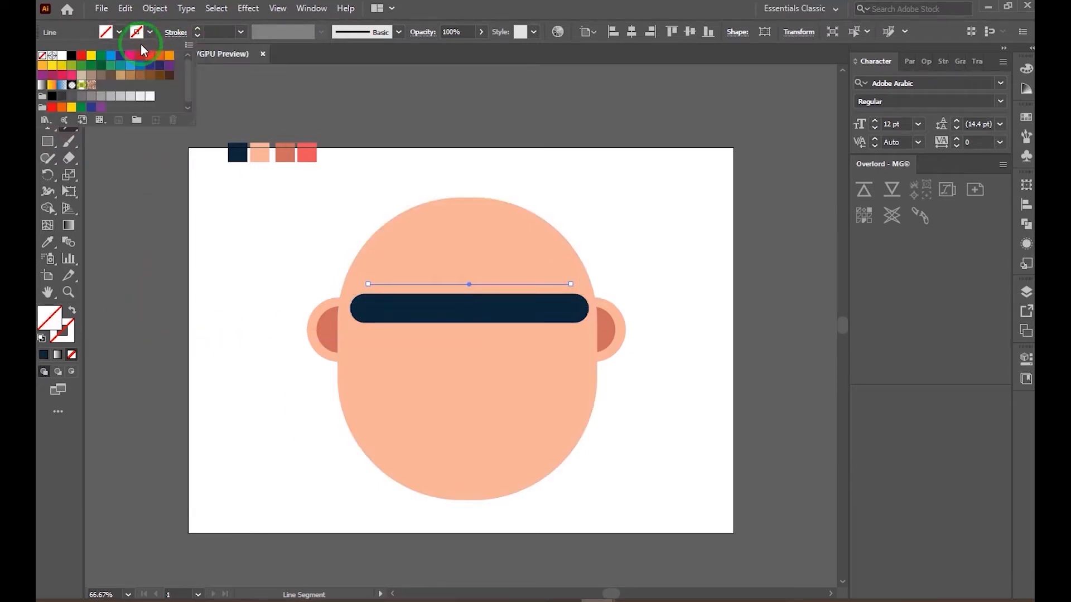
left_click(129, 77)
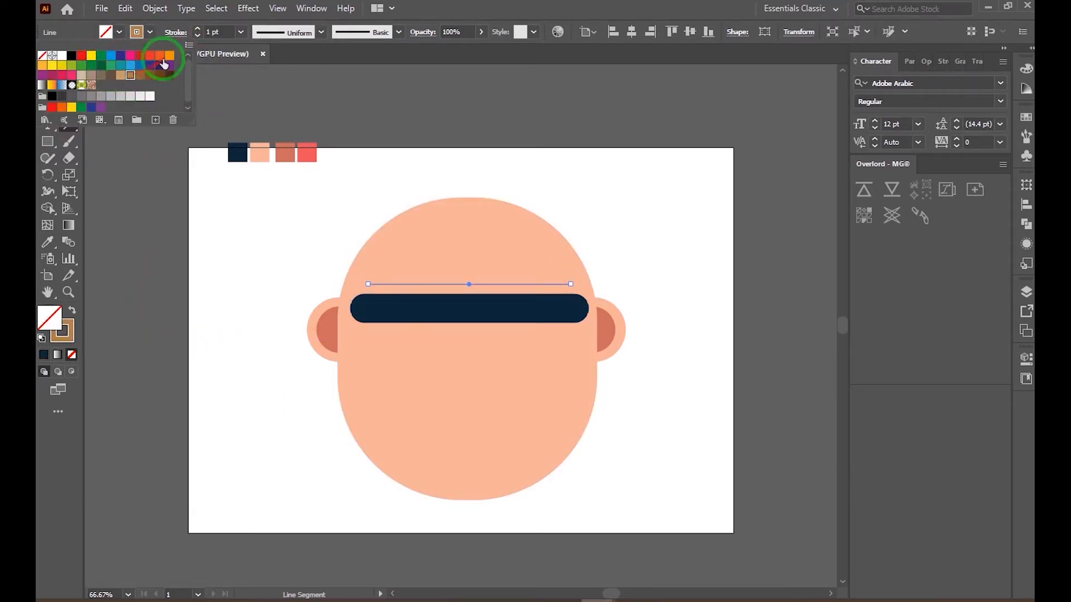
Set the forehead line's stroke weight to 8 pt with a round cap.
left_click(207, 30)
type("5")
key("Return")
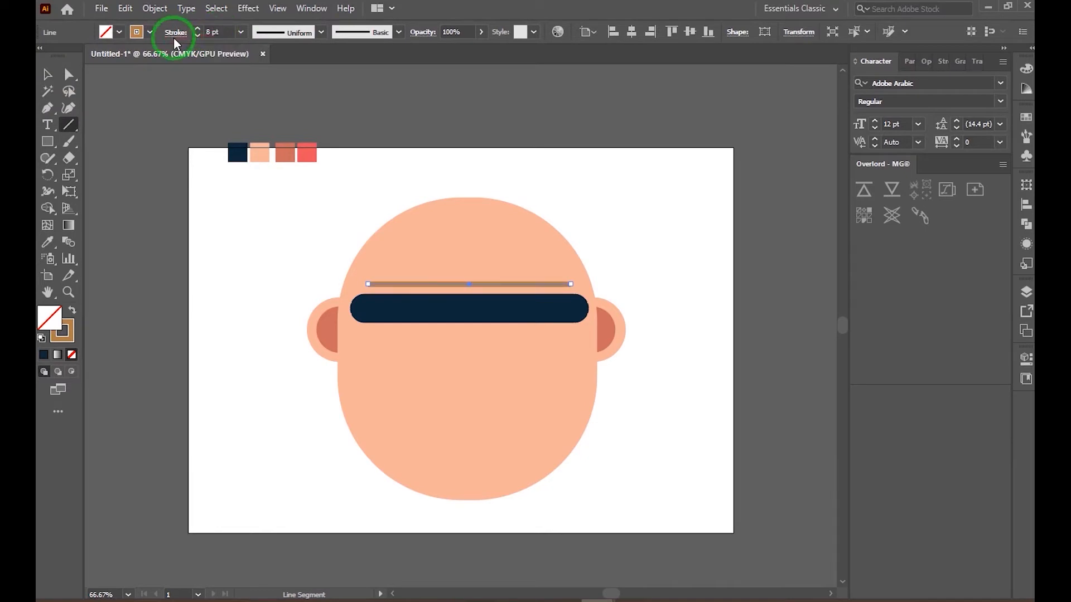
left_click(175, 33)
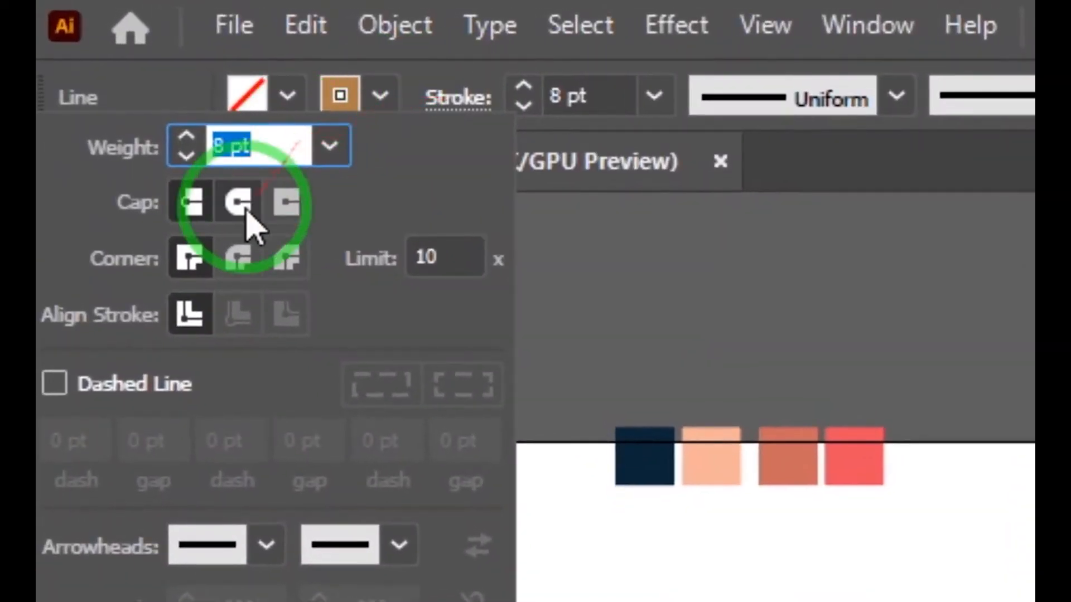
left_click(103, 68)
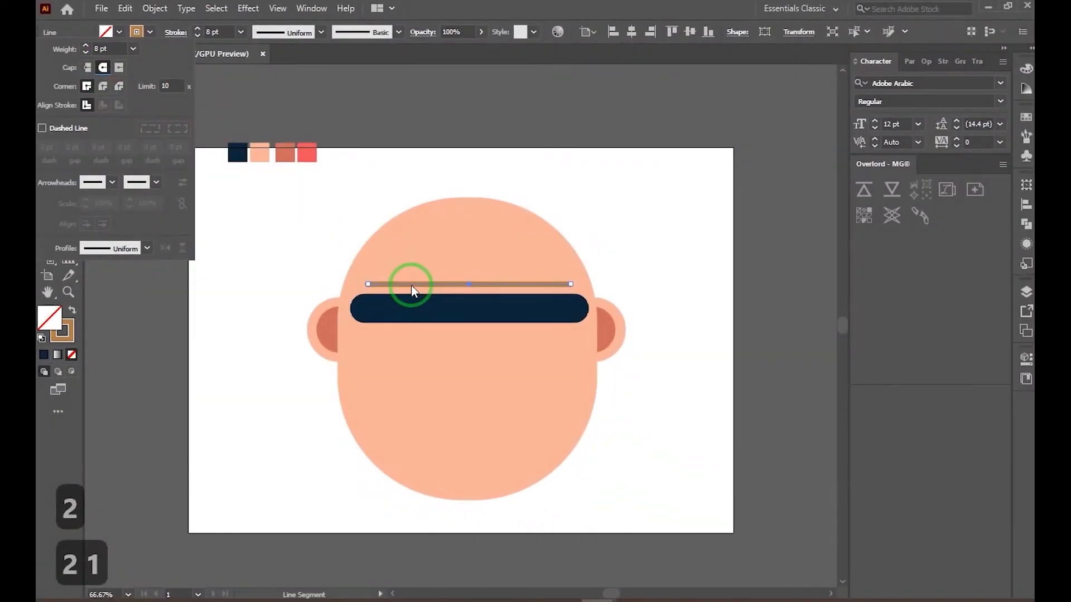
Duplicate the forehead line just above the original and reduce the opacity of both lines, setting the lower one to 75%.
key("v")
left_click_drag(417, 285, 418, 270)
key("Up")
key("Up")
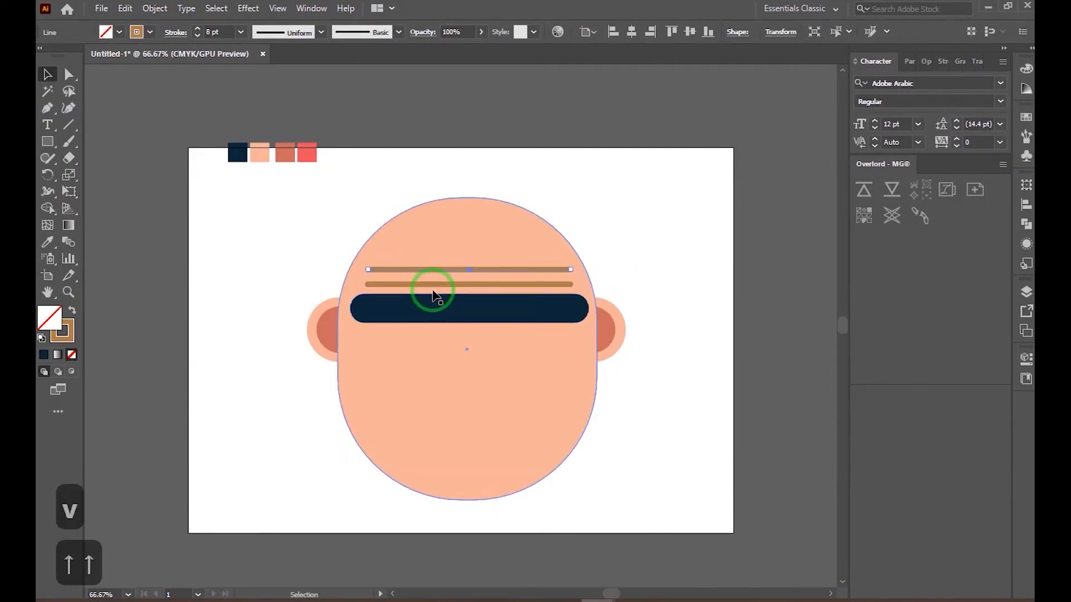
left_click(508, 283)
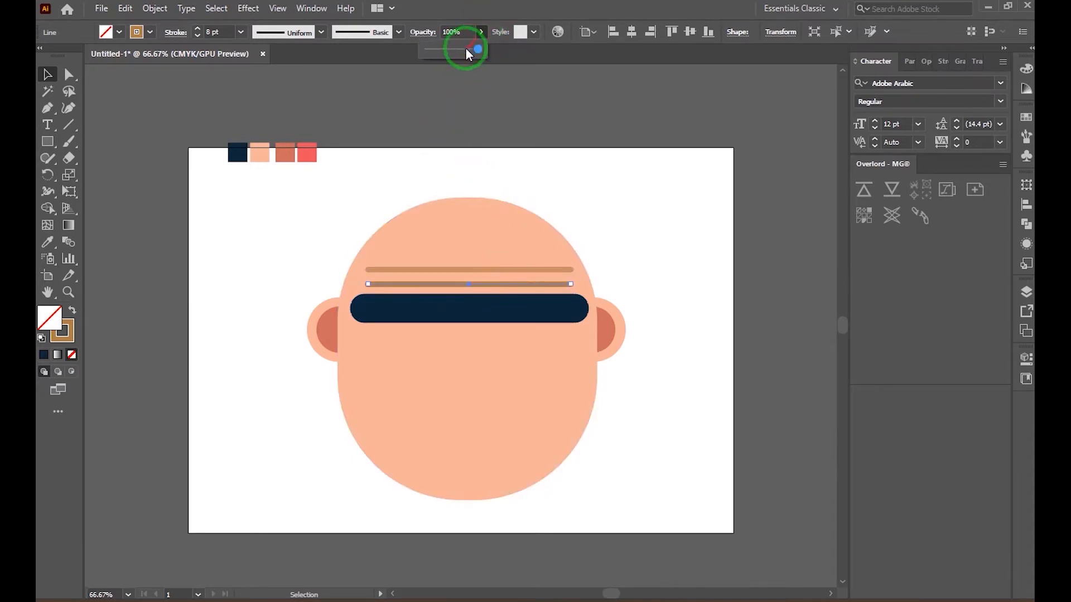
left_click(305, 232)
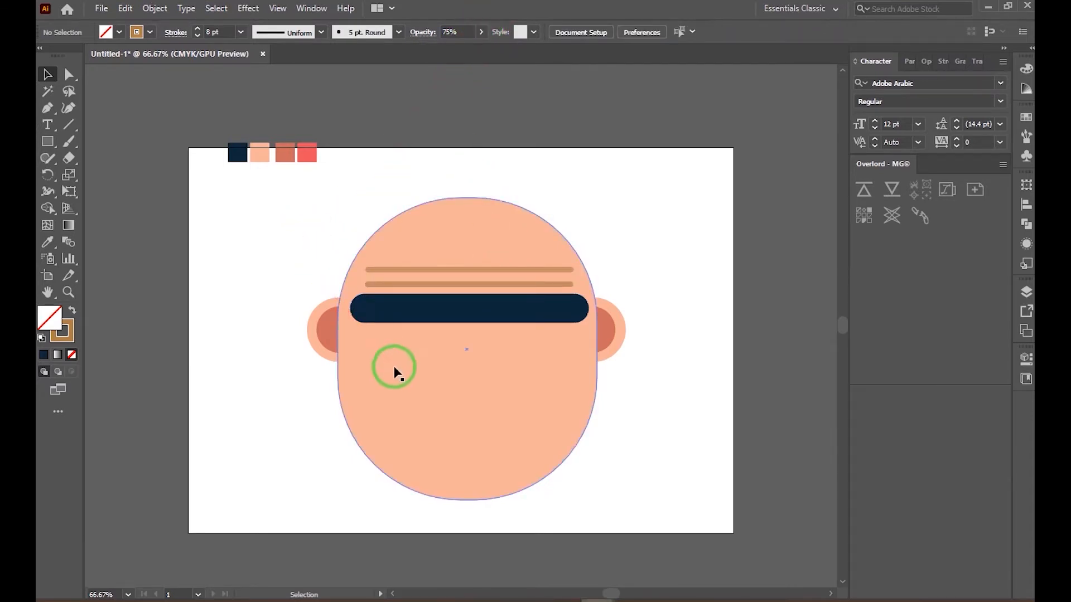
Draw a small rectangle under the right part of the brow and round only its two lower corners to about 14.3 mm.
left_click(48, 144)
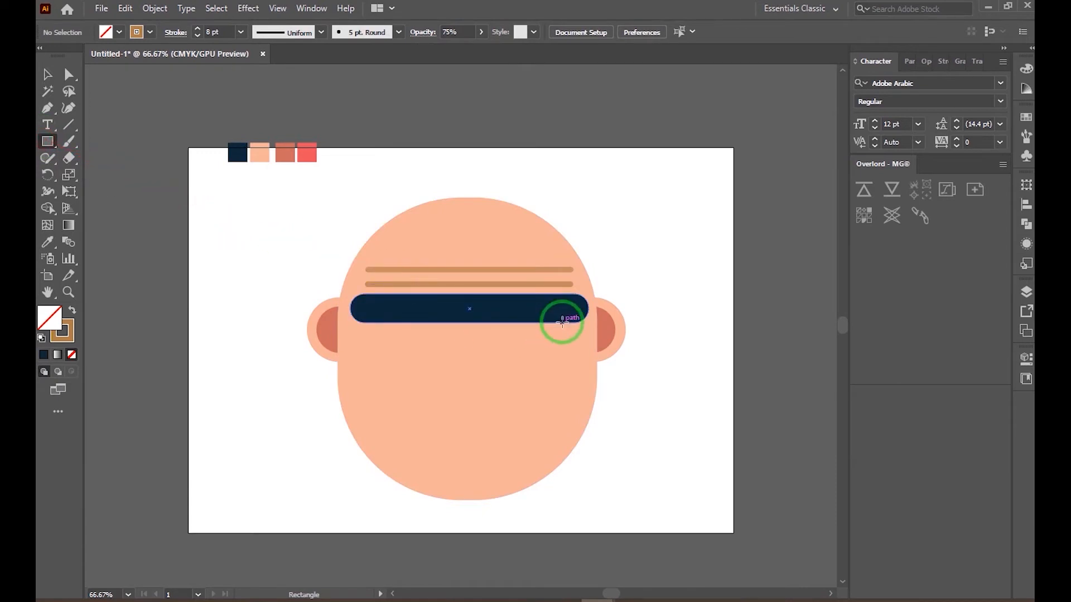
left_click_drag(562, 322, 503, 348)
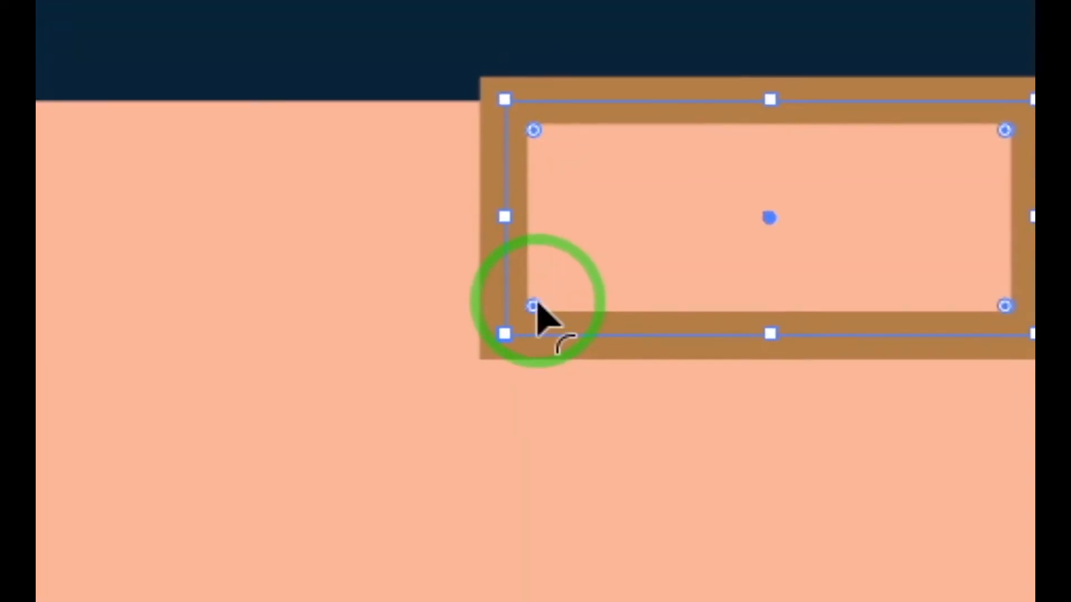
left_click_drag(544, 298, 572, 270)
key("ctrl+z")
key("a")
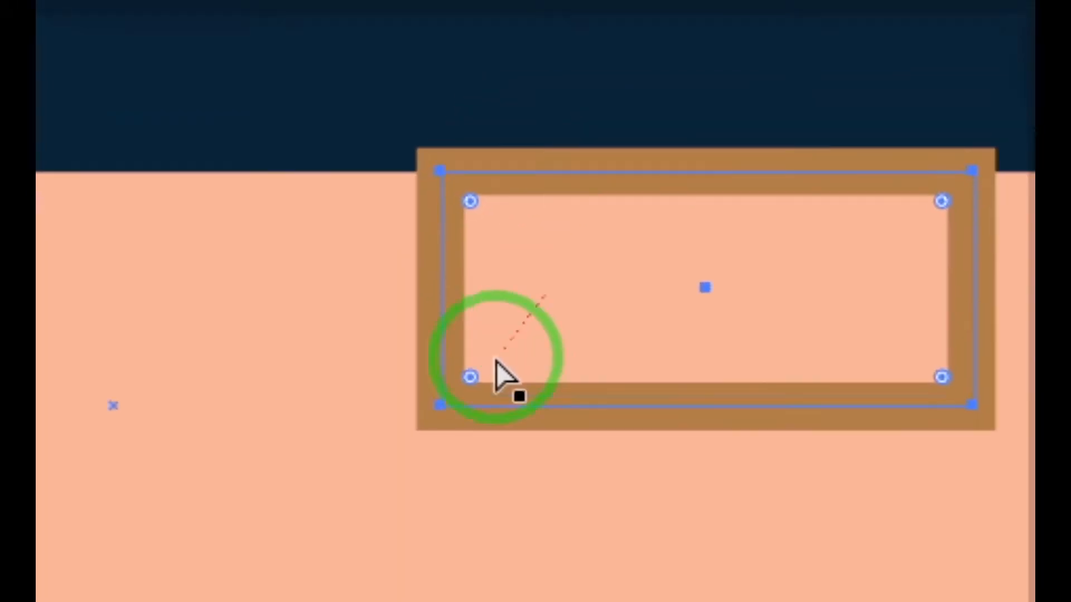
left_click(459, 404)
left_click(663, 315, "shift")
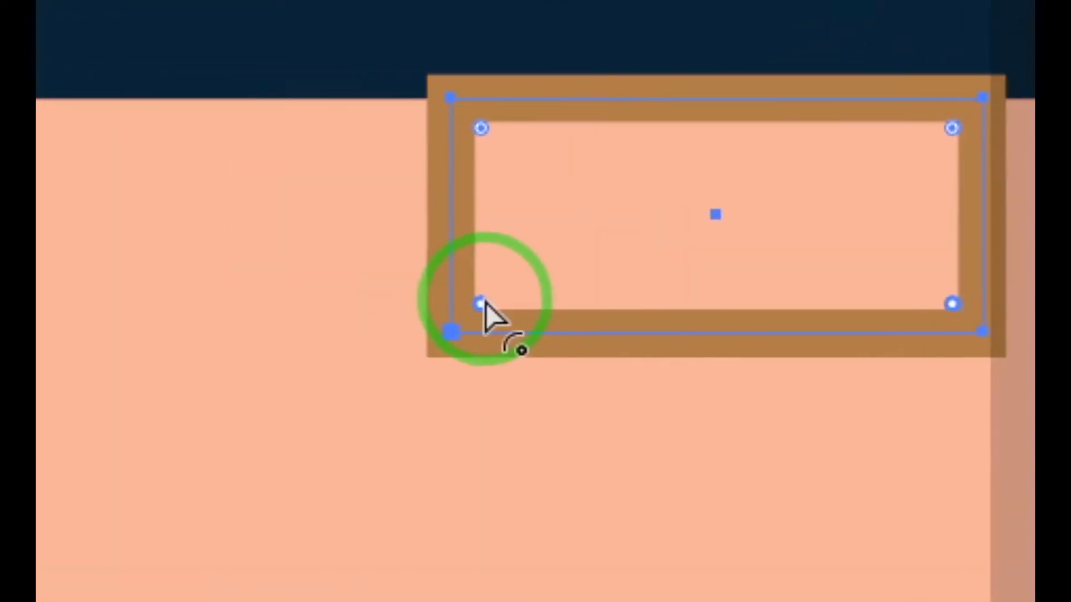
left_click_drag(193, 314, 272, 272)
left_click_drag(572, 281, 530, 311)
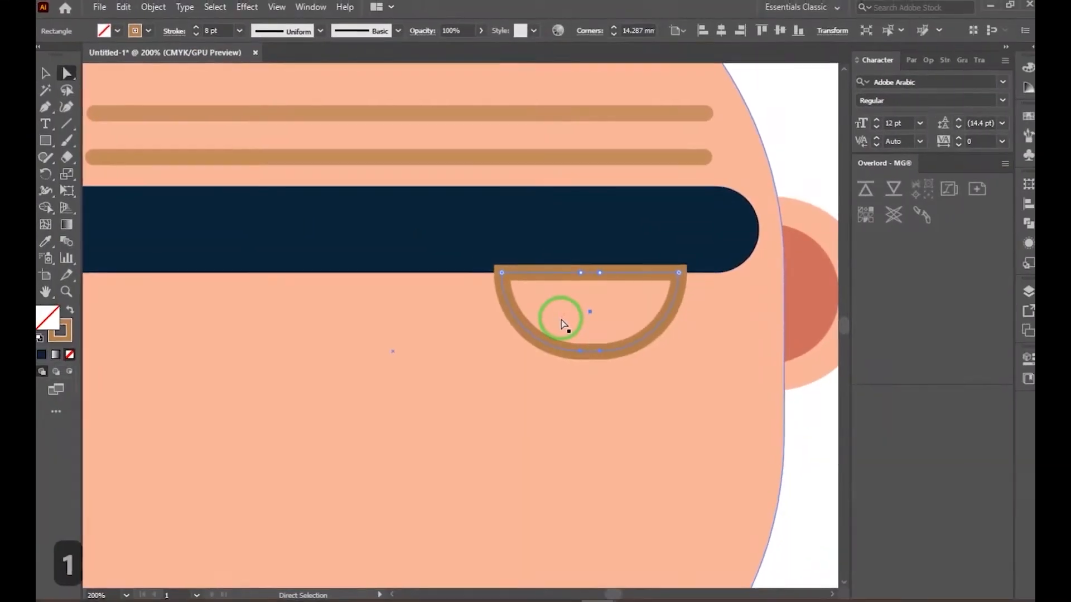
Turn the eye shape's brown stroke into a fill and recolor it white by sampling the artboard.
key("ctrl+minus")
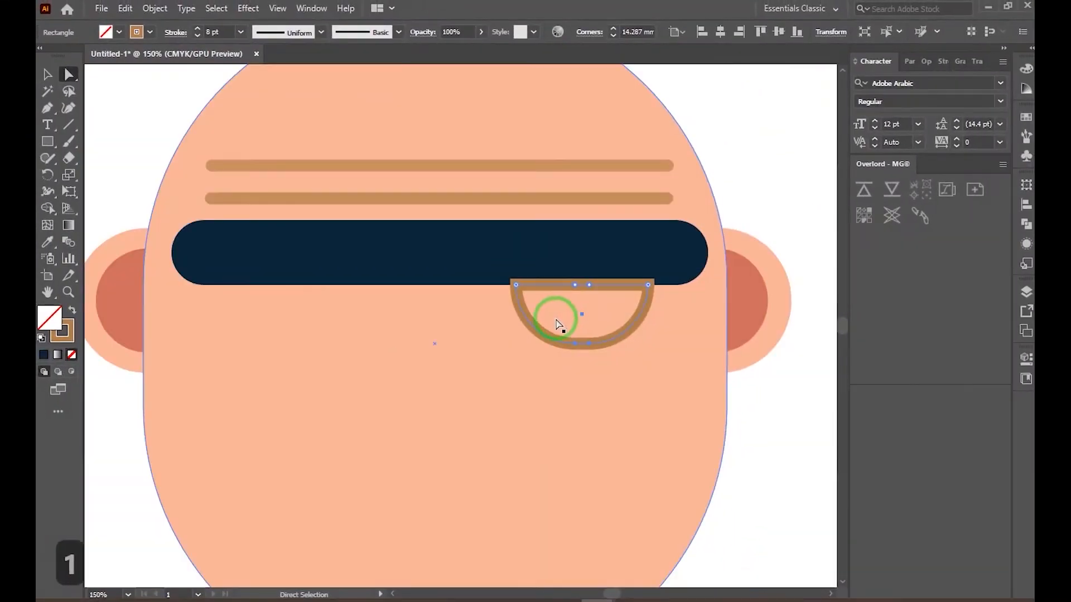
left_click(73, 312)
key("i")
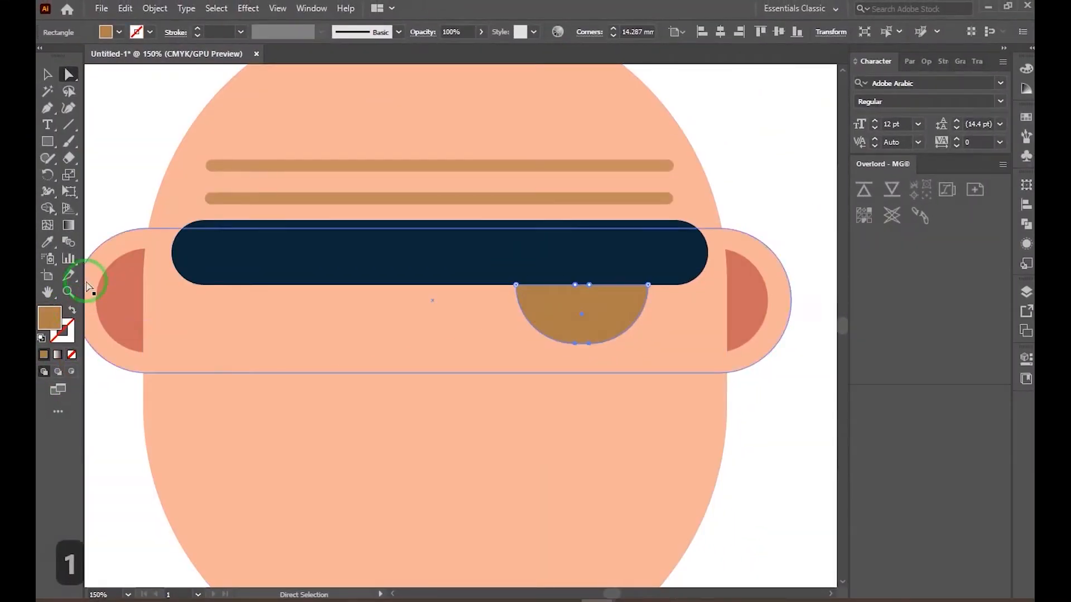
left_click(119, 200)
left_click(51, 78)
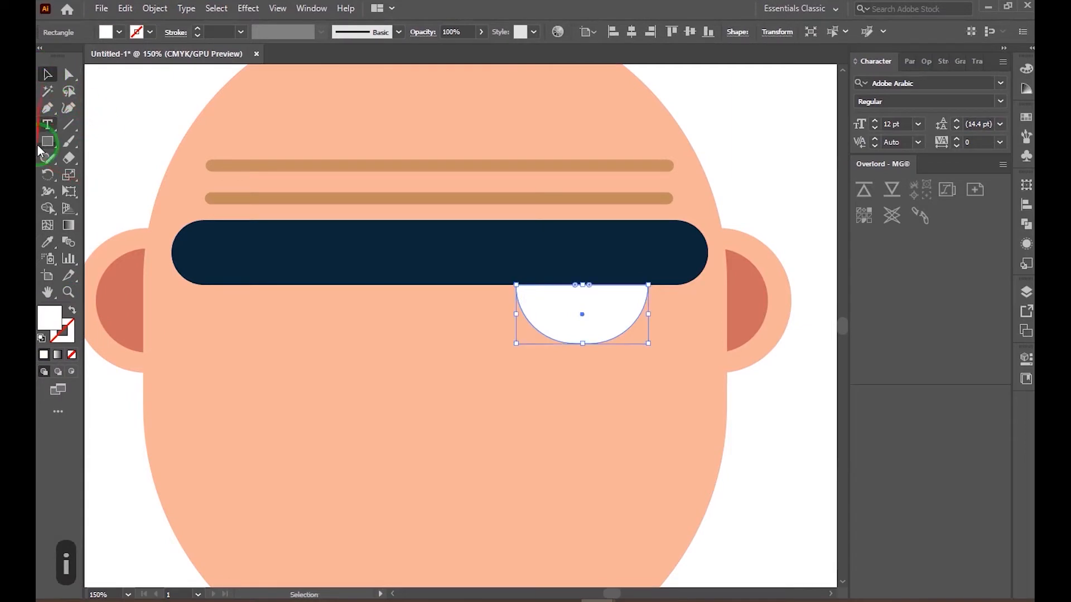
Draw a circle over the white eye shape for the iris and fill it with dark brown.
left_click_drag(47, 142, 108, 175)
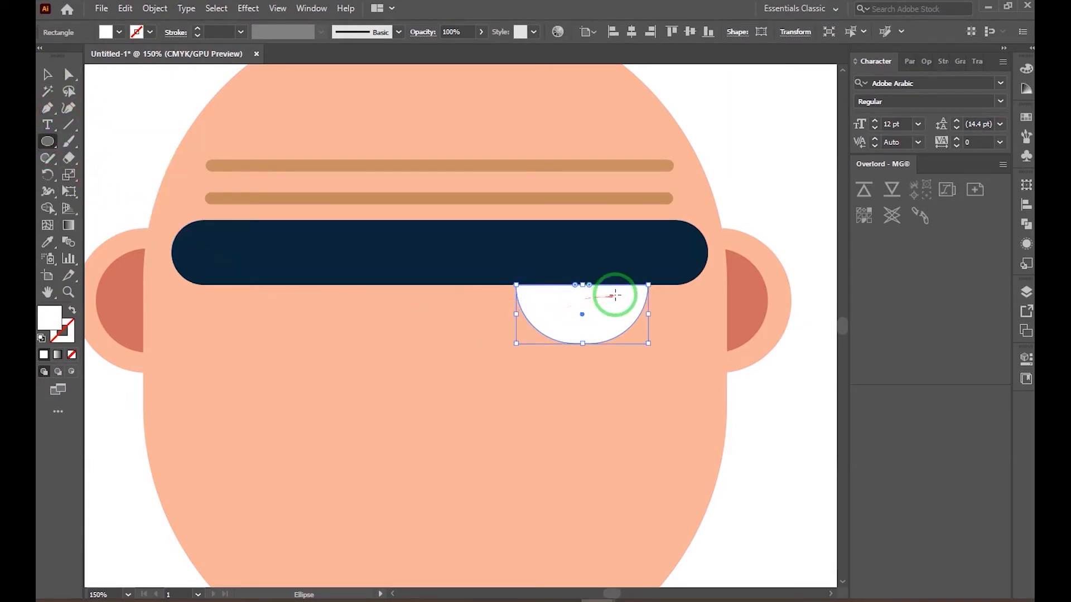
left_click_drag(615, 294, 555, 355)
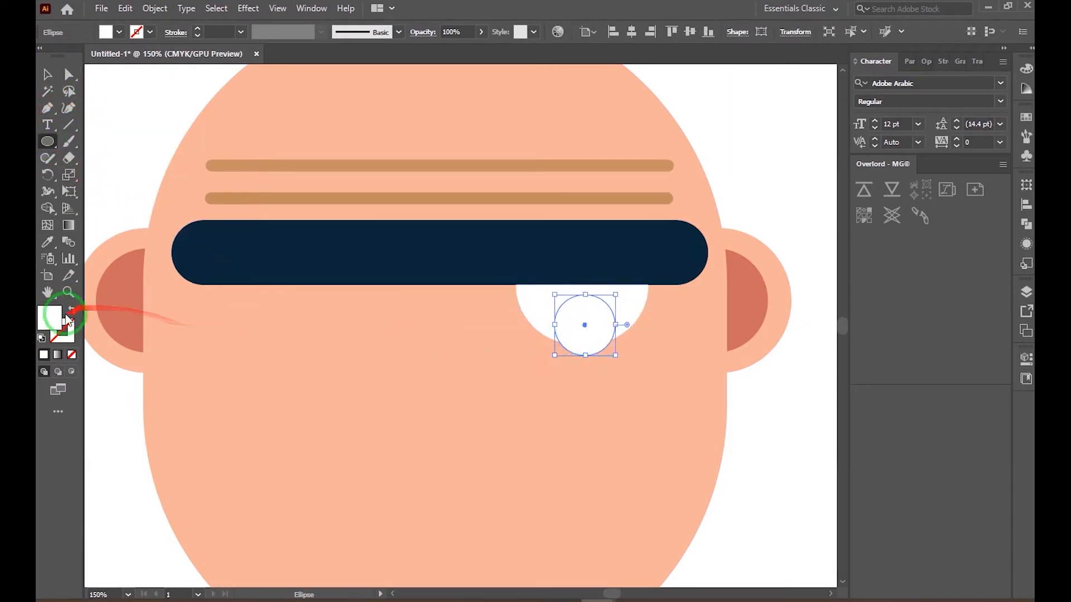
double_click(49, 318)
left_click(811, 309)
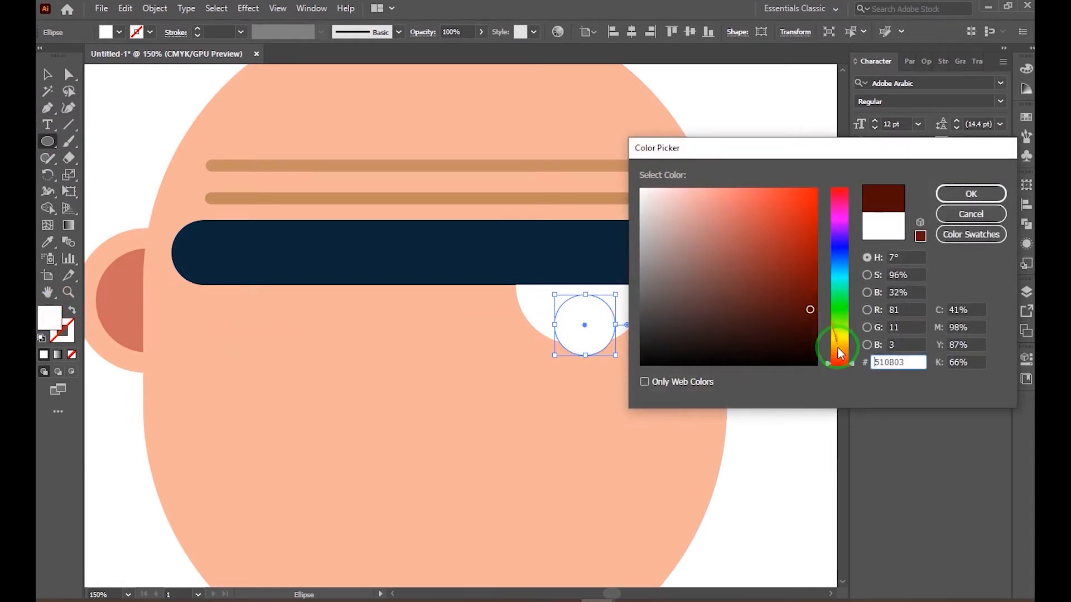
left_click_drag(837, 347, 840, 350)
left_click(970, 193)
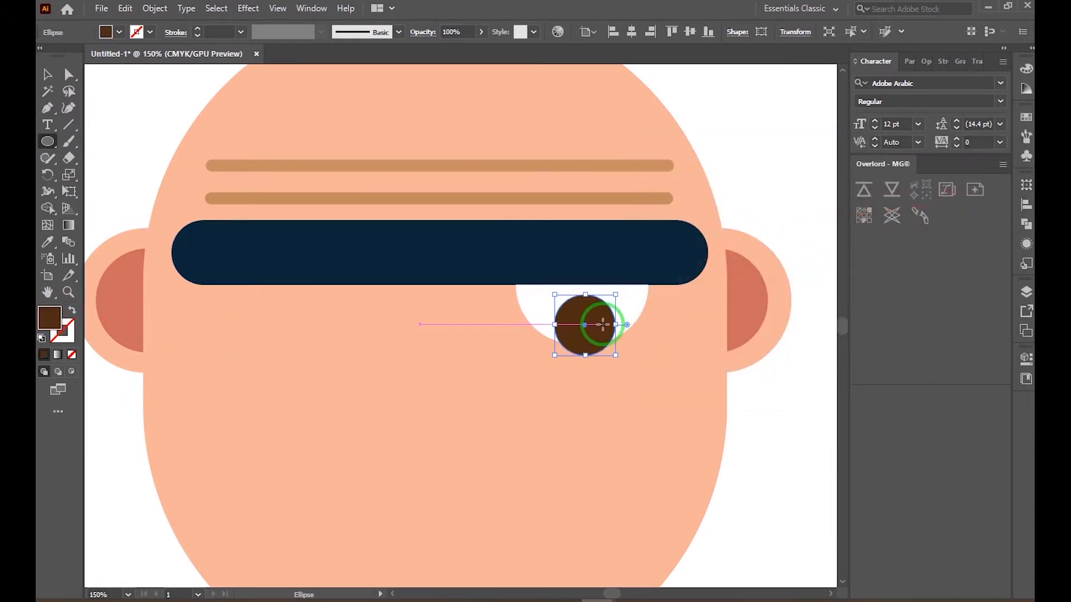
Move the brown iris slightly up and shrink it to fit inside the white of the eye.
key("v")
left_click_drag(602, 325, 602, 319)
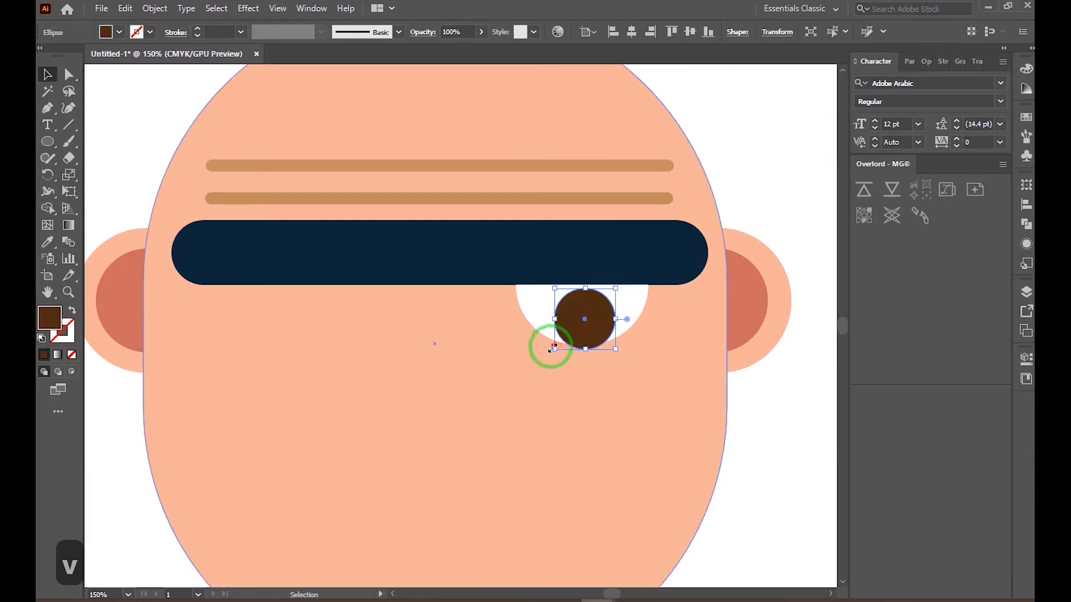
left_click_drag(552, 348, 314, 320)
Select the eye white and its iris together and place a copy under the left part of the brow.
left_click(588, 370)
left_click(578, 311)
left_click(631, 311, "shift")
key("ctrl+minus")
key("ctrl+minus")
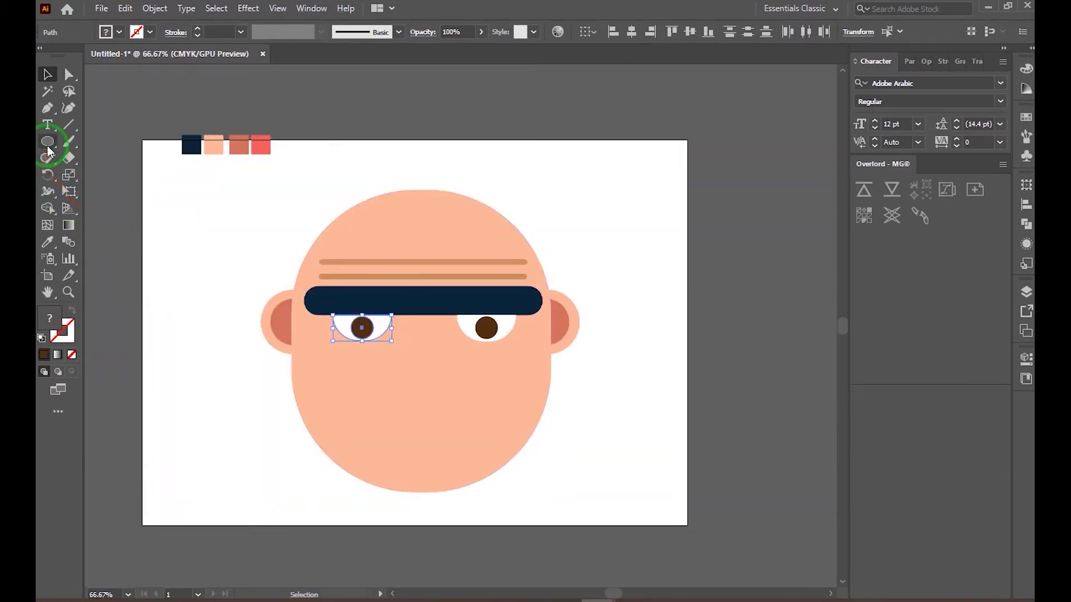
Draw a tall rectangle for the nose below the brow and nudge it left to sit midway between the eyes.
left_click_drag(48, 142, 100, 141)
left_click_drag(406, 316, 451, 423)
scroll(422, 394, "up", 2)
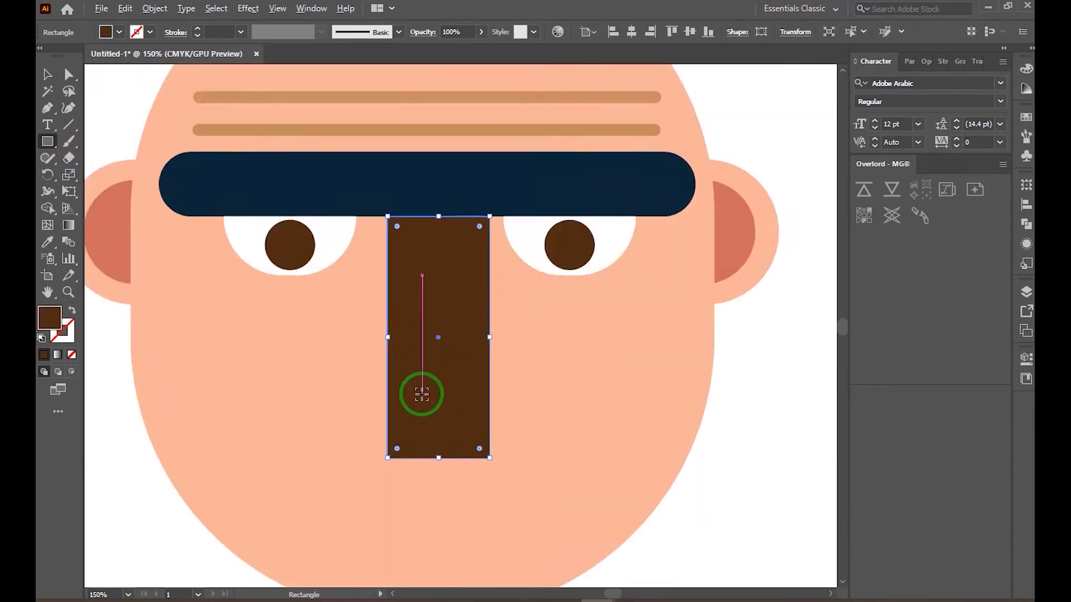
key("Left")
key("Left")
key("Left")
key("Left")
key("Left")
key("Left")
key("Left")
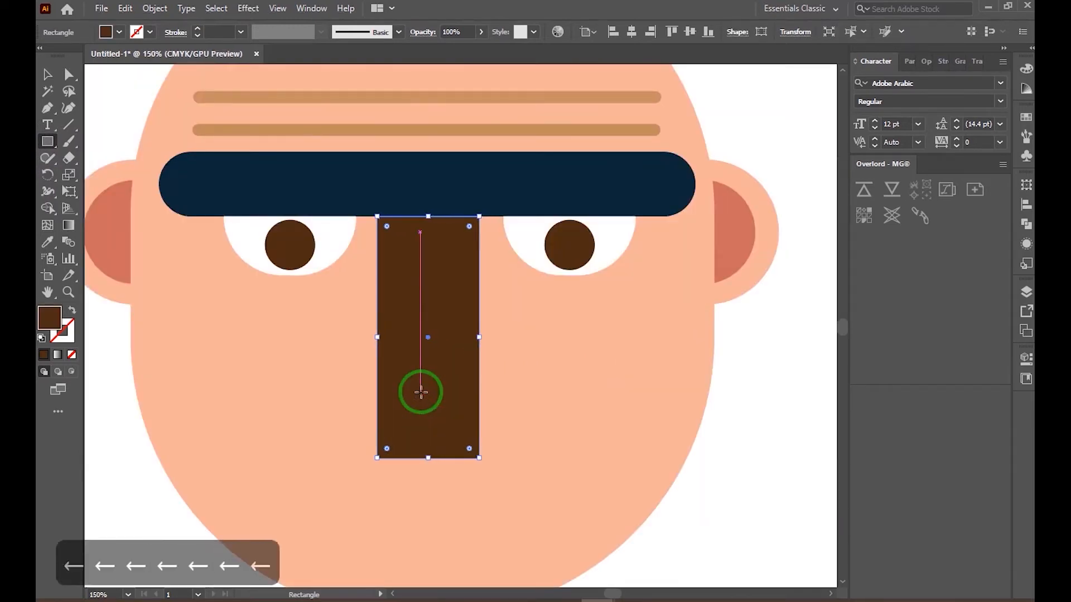
Fill the nose rectangle with the coral red swatch colour and round its two bottom corners to about 12.4 mm.
scroll(399, 330, "up", 3)
key("i")
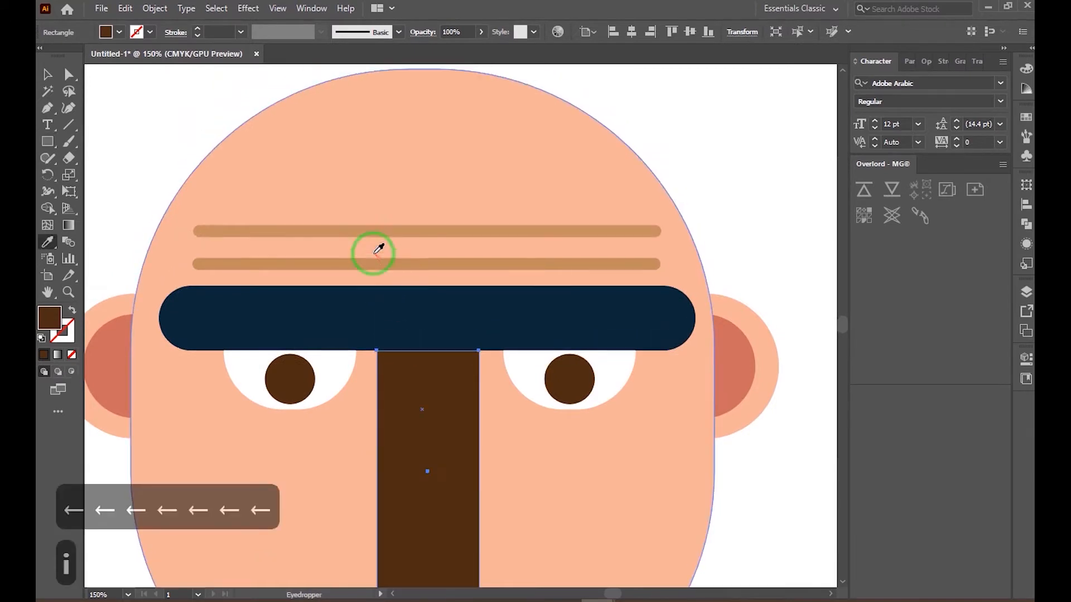
scroll(373, 249, "down", 2)
left_click(234, 130)
scroll(397, 368, "up", 2)
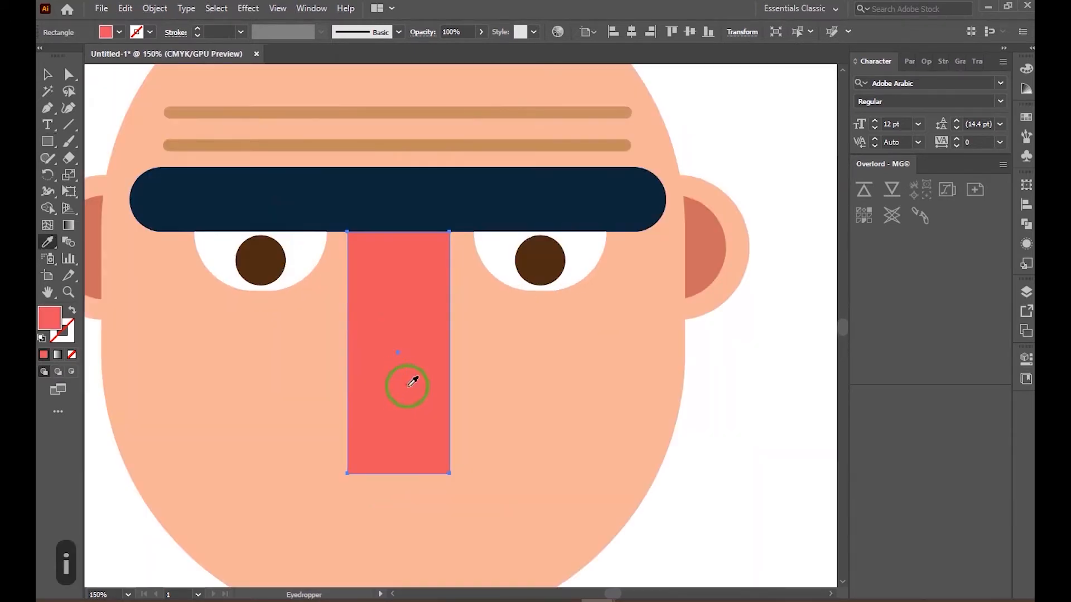
key("a")
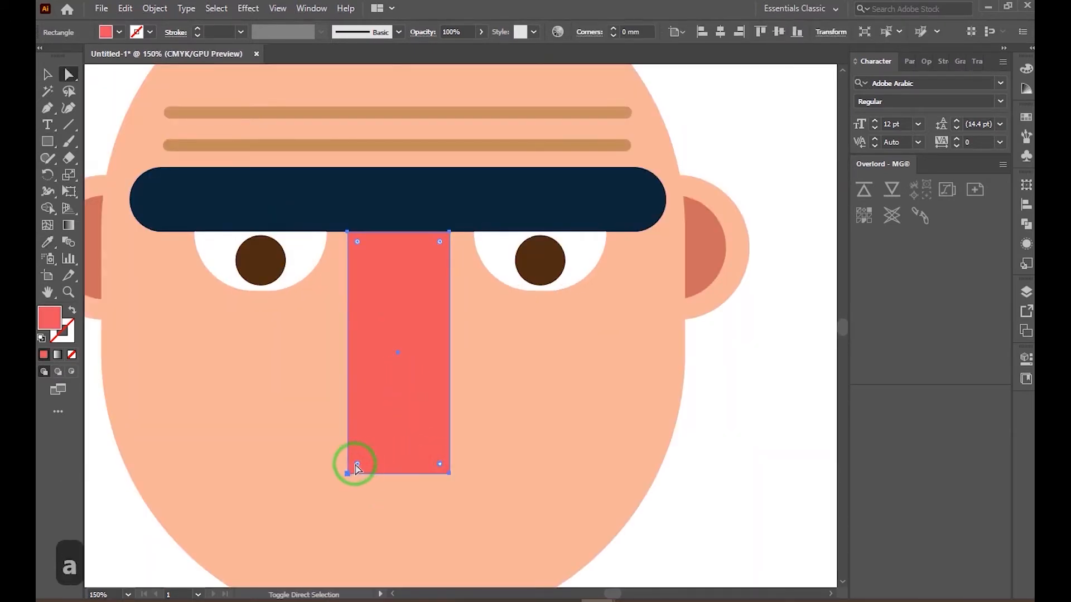
left_click_drag(357, 464, 315, 310)
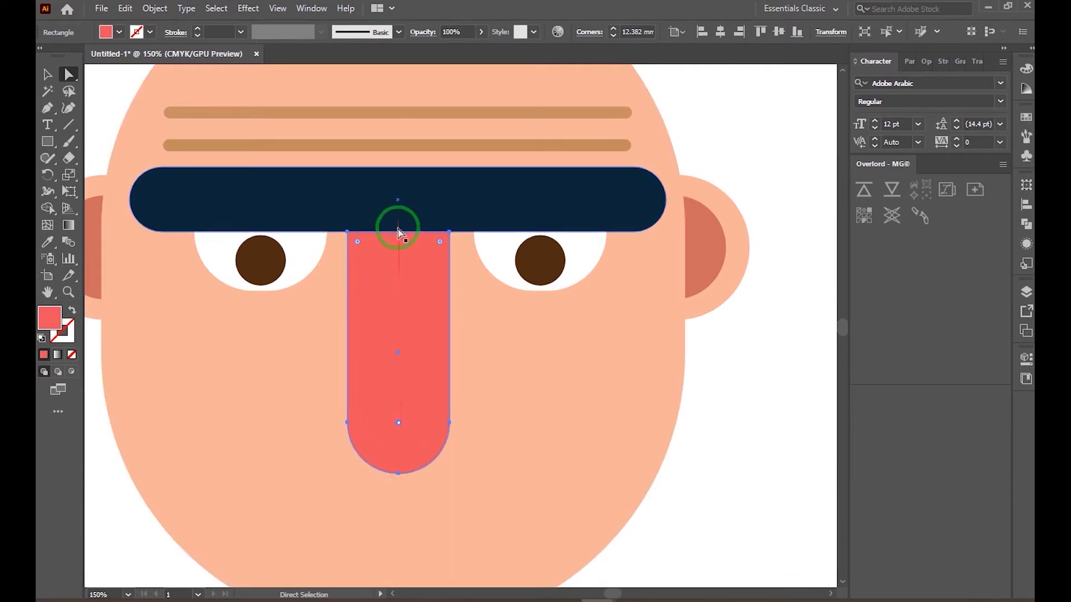
Shorten the nose slightly with its top edge tucked under the brow, and send it backward behind the brow.
key("v")
mouse_move(399, 253)
left_mouse_down()
mouse_move(397, 289)
mouse_move(397, 268)
left_mouse_up()
key("ctrl+bracketleft")
key("ctrl+bracketleft")
key("ctrl+bracketleft")
key("ctrl+bracketleft")
key("ctrl+bracketleft")
key("ctrl+bracketleft")
key("ctrl+bracketleft")
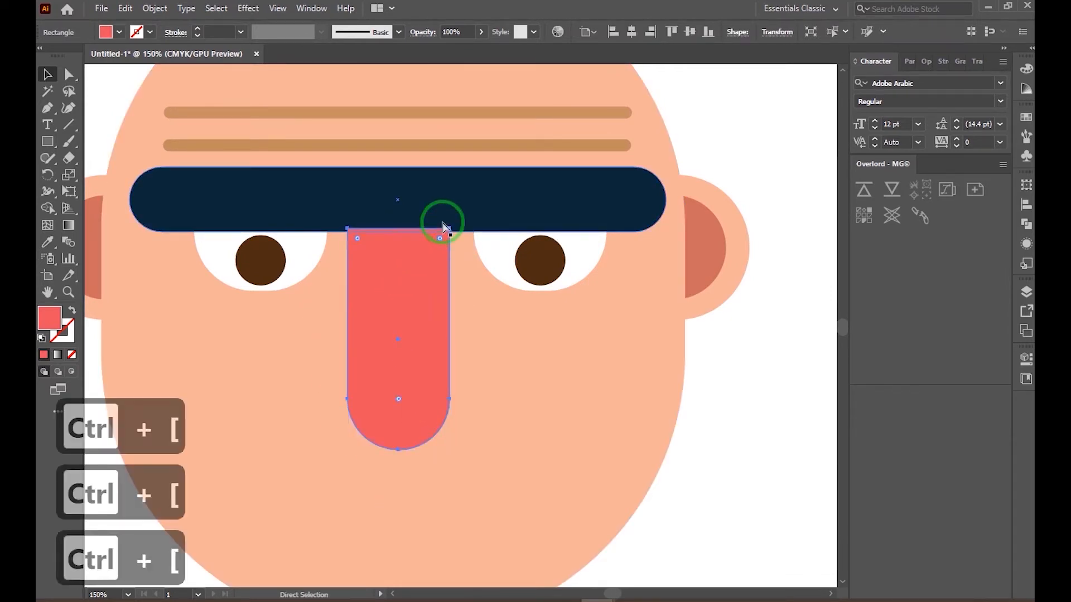
Select both eye whites together and bring them one level forward.
left_click(588, 247)
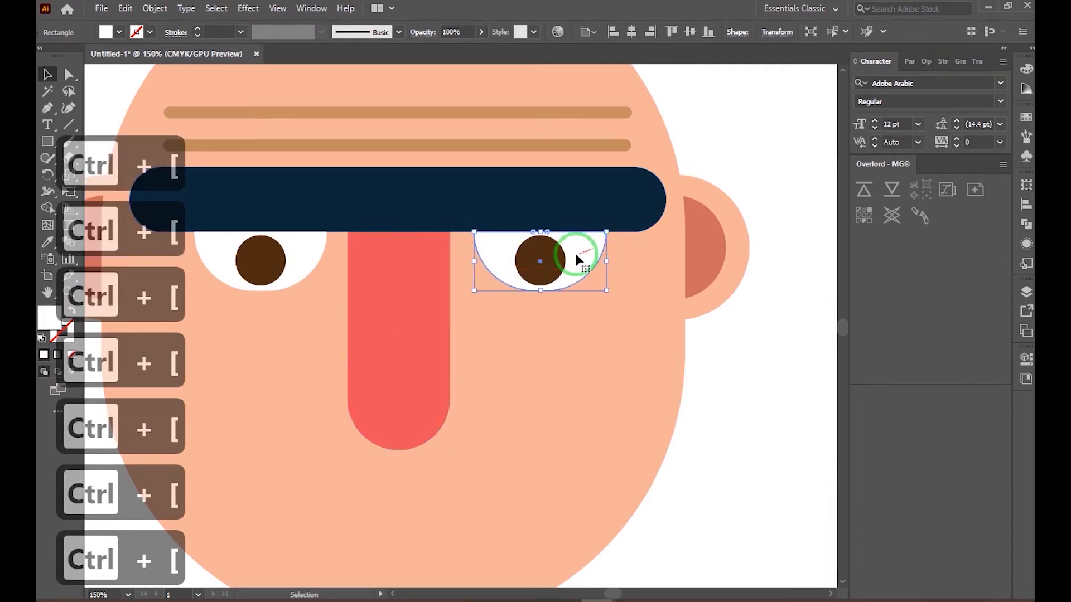
left_click(314, 250, "shift")
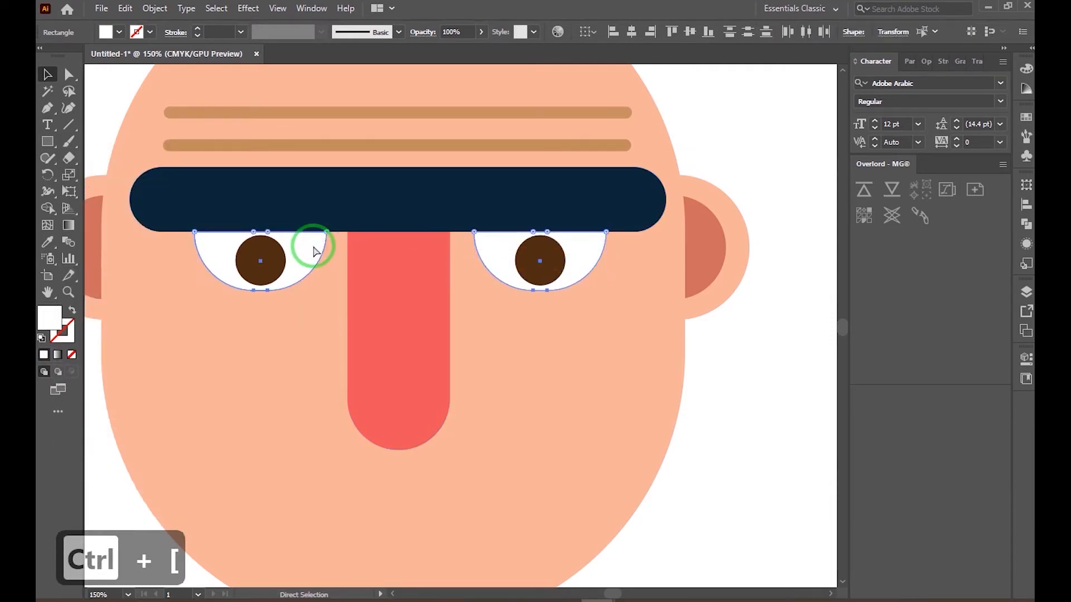
key("a")
key("ctrl+bracketright")
left_click(299, 362)
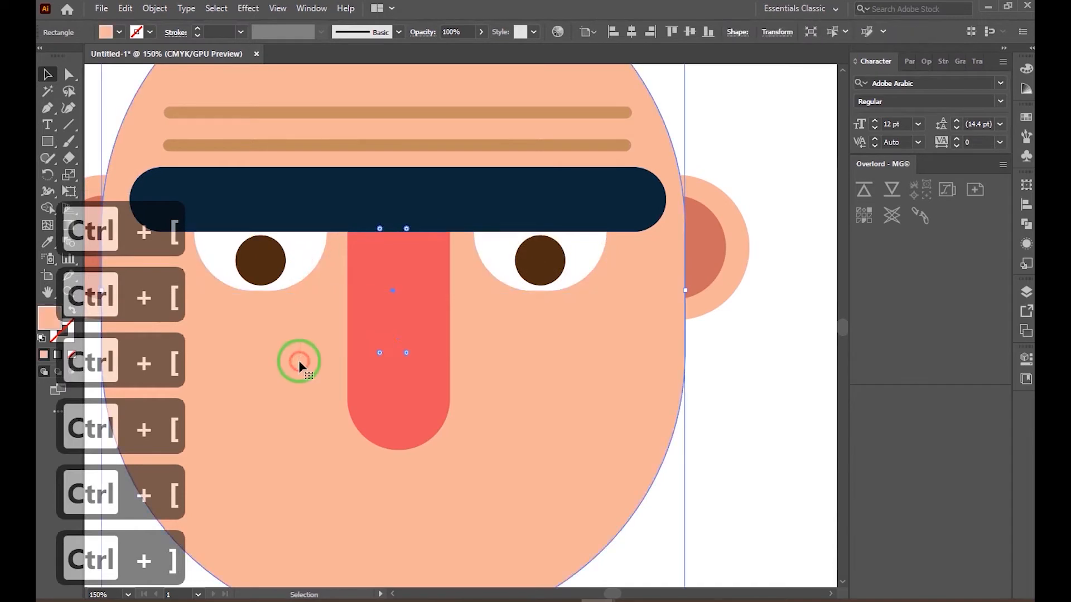
Draw a wide rectangle from the face's centre to its right edge for half a moustache, filled with the brow's navy.
scroll(367, 396, "down", 1)
left_click(47, 141)
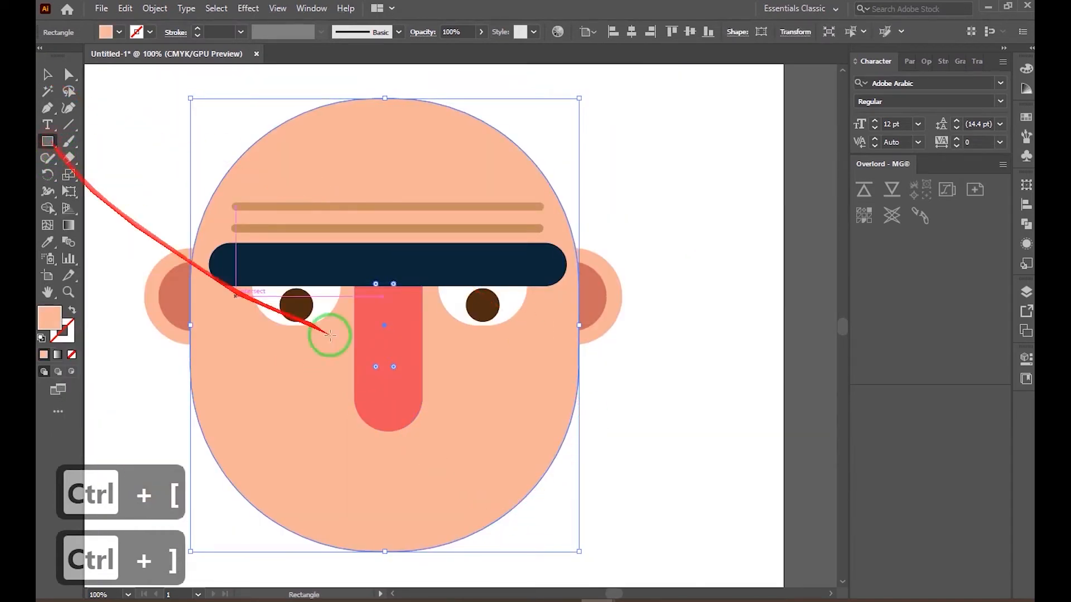
left_click_drag(584, 404, 392, 499)
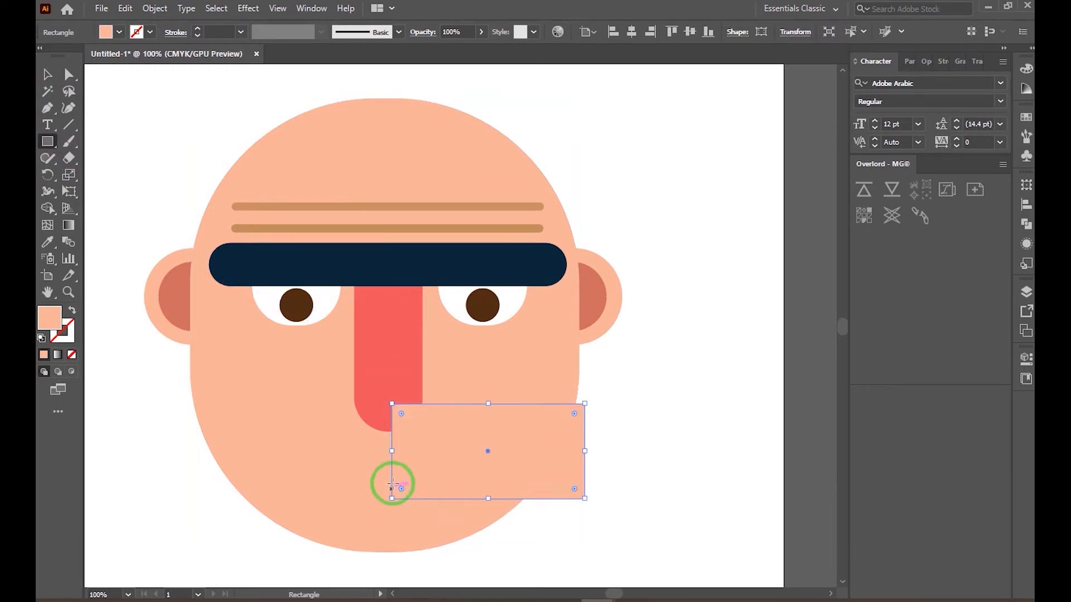
key("i")
left_click(401, 256)
key("v")
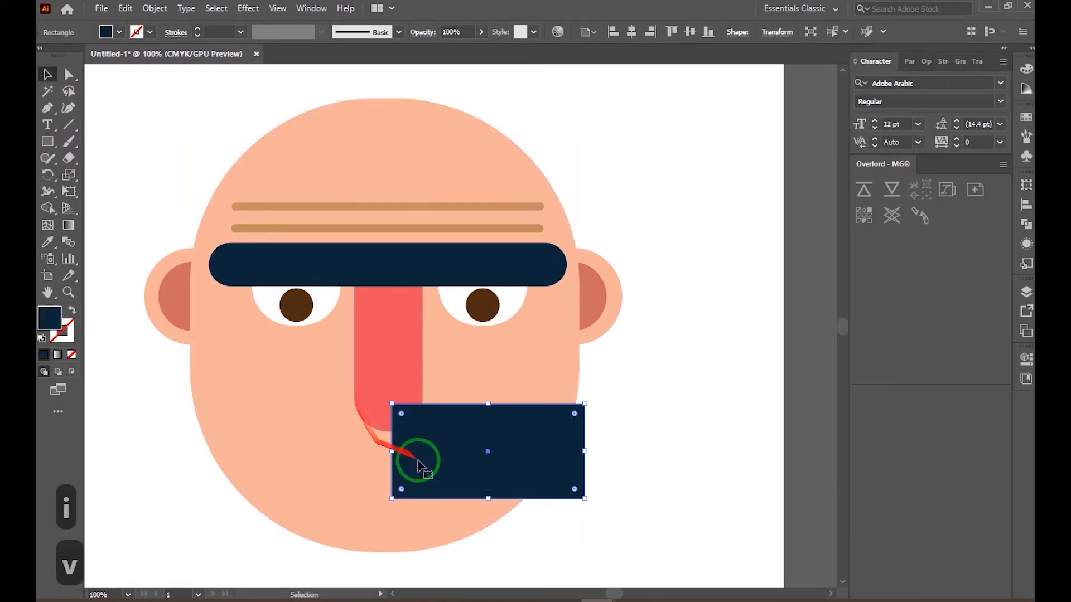
Place a copy of the navy rectangle on the left side of the face and nudge it to meet the original.
left_click_drag(440, 467, 246, 468)
key("Left")
key("Left")
key("Left")
key("Left")
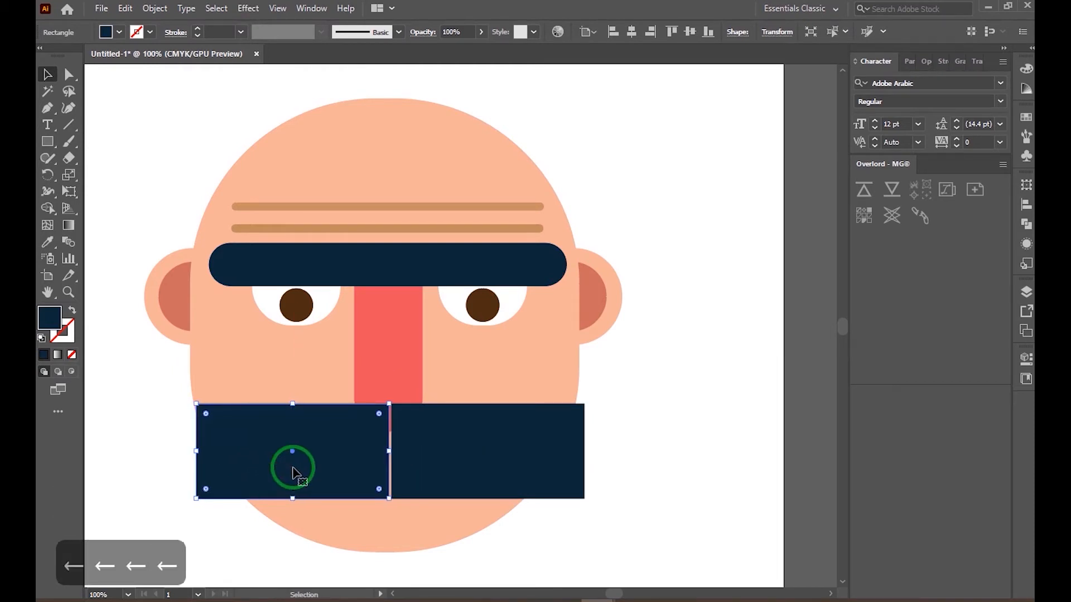
key("Right")
key("a")
left_click(379, 489)
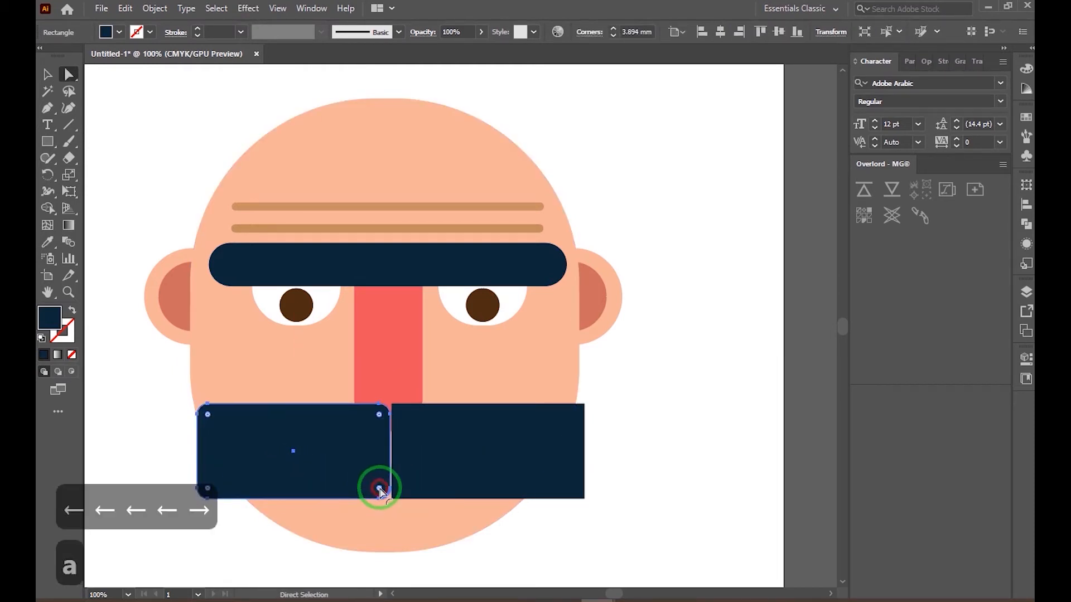
key("ctrl+z")
key("ctrl+z")
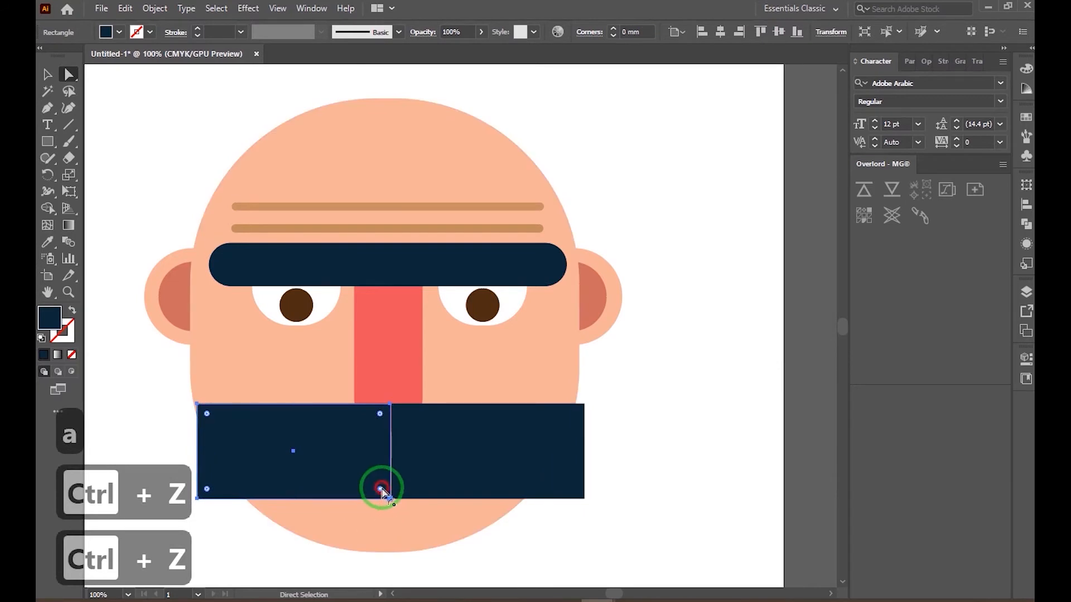
Fully round the lower inner and upper outer corners of both navy rectangles to shape the moustache halves.
left_click_drag(381, 489, 328, 539)
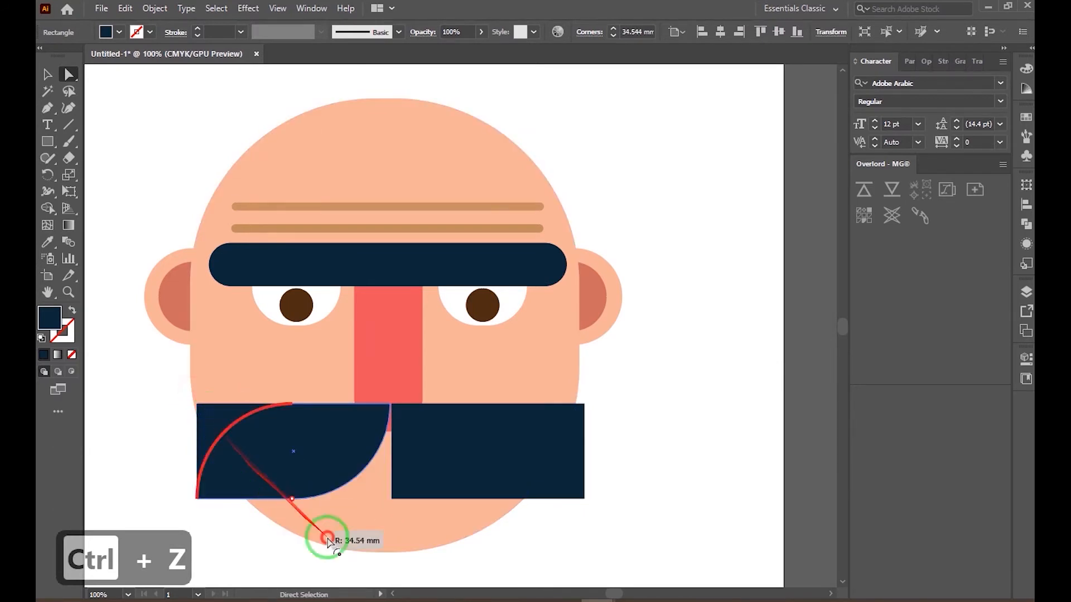
left_click(442, 473)
left_click_drag(399, 485, 360, 572)
Select both moustache halves and send them backward behind the nose.
key("v")
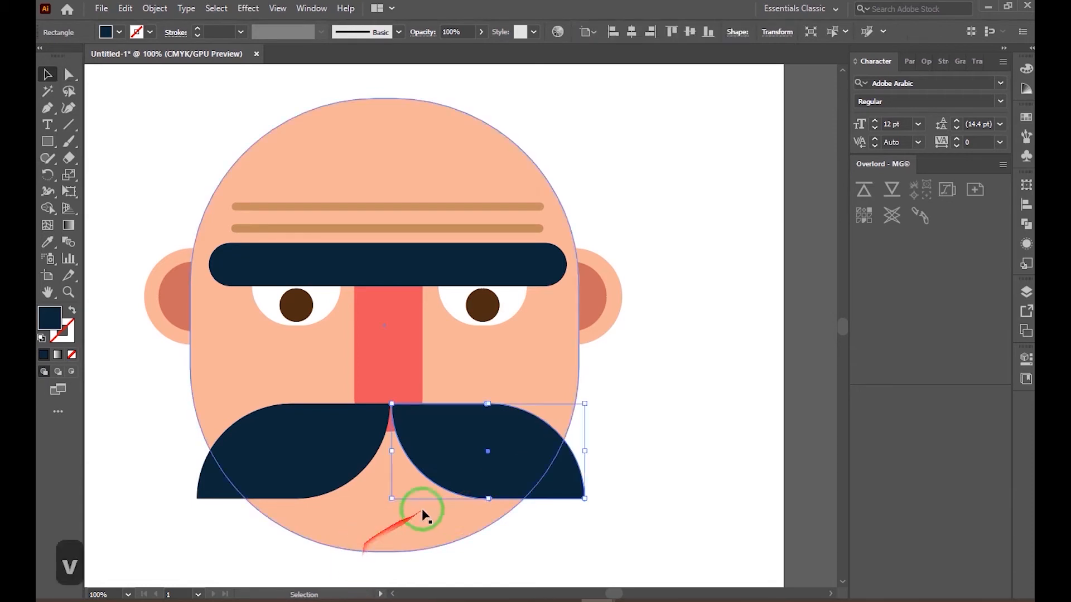
left_click(337, 450, "shift")
key("ctrl+bracketleft")
key("ctrl+bracketleft")
key("ctrl+bracketleft")
key("ctrl+bracketleft")
key("ctrl+bracketleft")
key("ctrl+bracketleft")
key("ctrl+bracketleft")
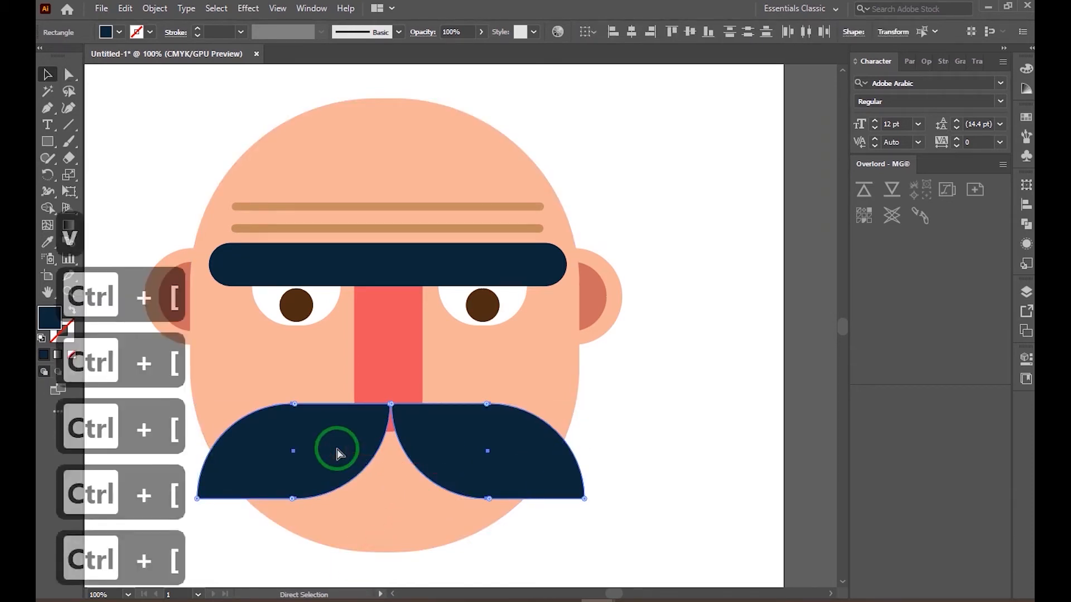
left_click(520, 569)
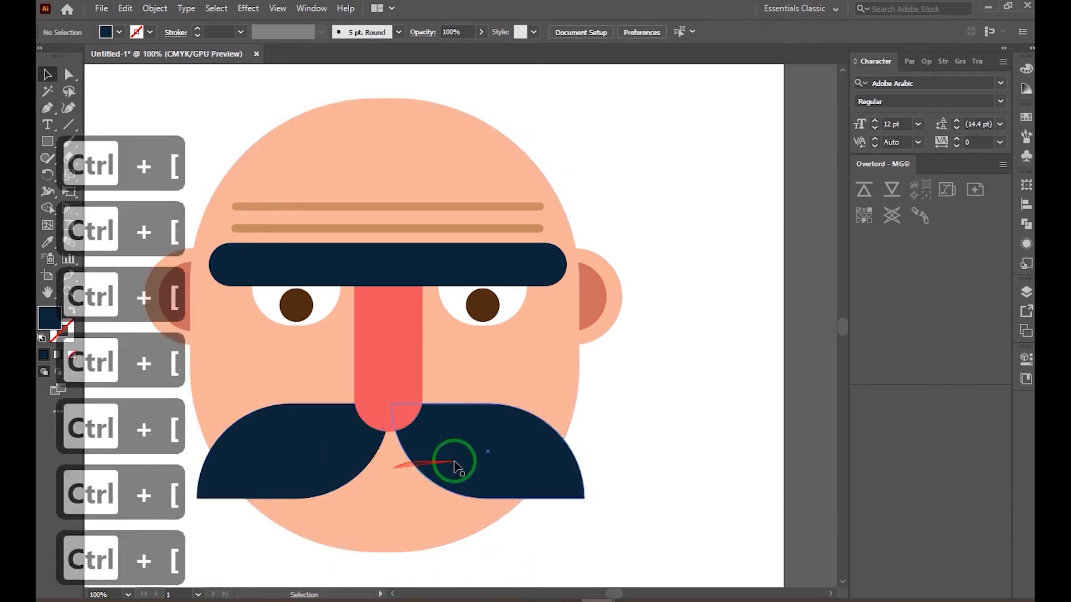
Nudge both moustache halves slightly left to centre them under the nose.
left_click(446, 455)
left_click(354, 454, "shift")
key("Left")
key("Left")
key("Left")
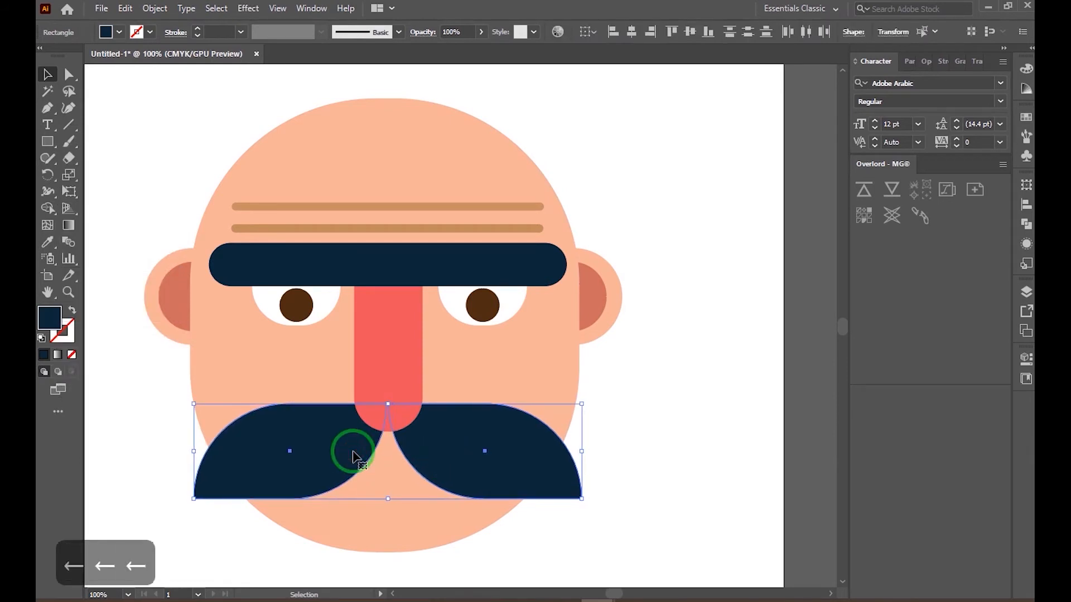
Draw a short horizontal mouth line across the gap between the moustache halves with a brown 5 pt stroke.
left_click(69, 125)
left_click_drag(363, 455, 416, 455)
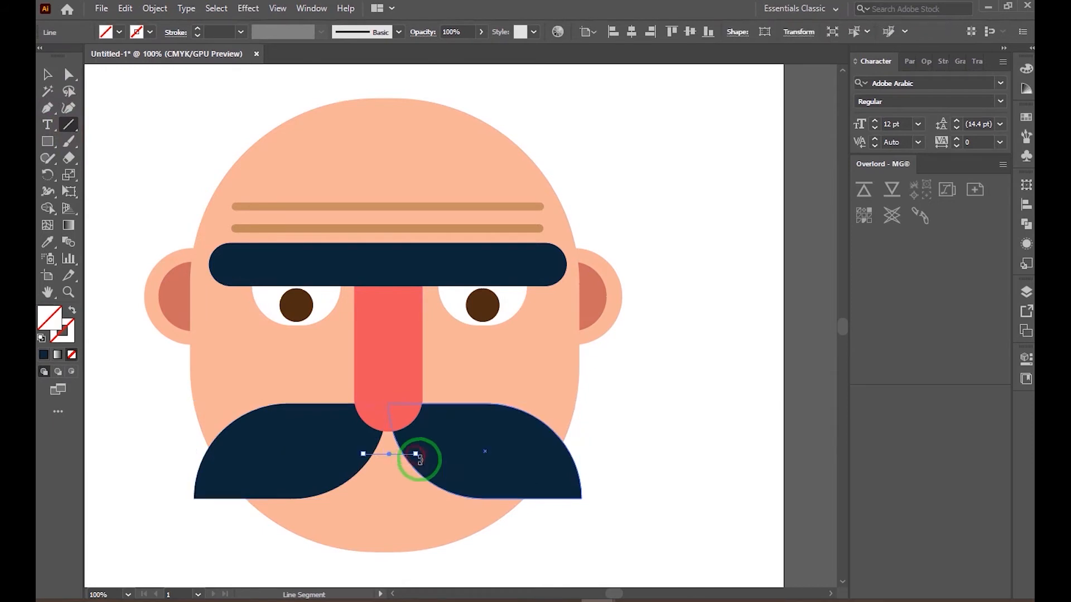
left_click(149, 32)
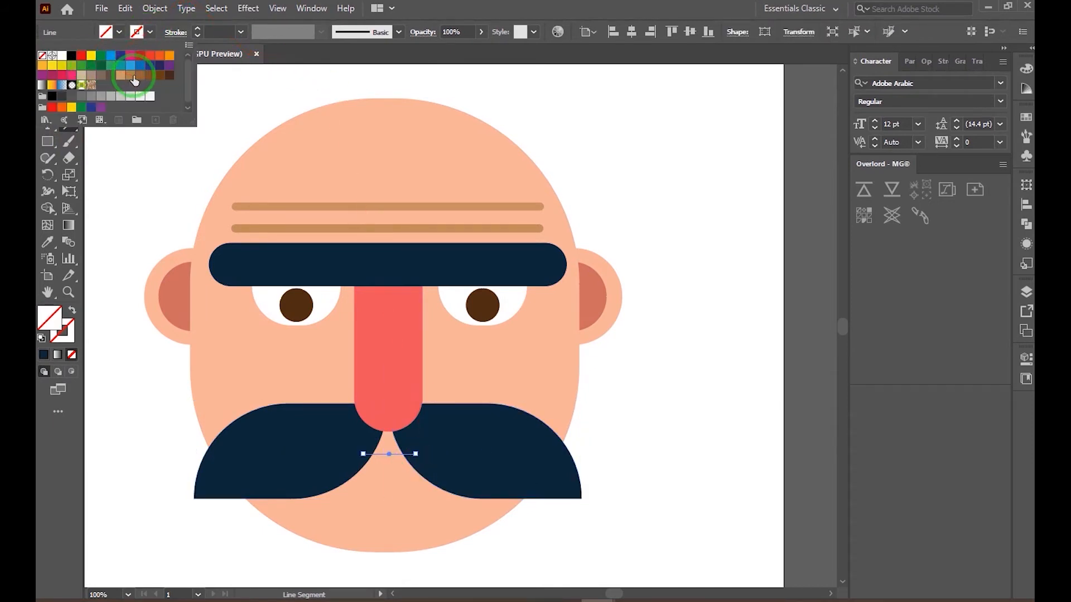
left_click(211, 30)
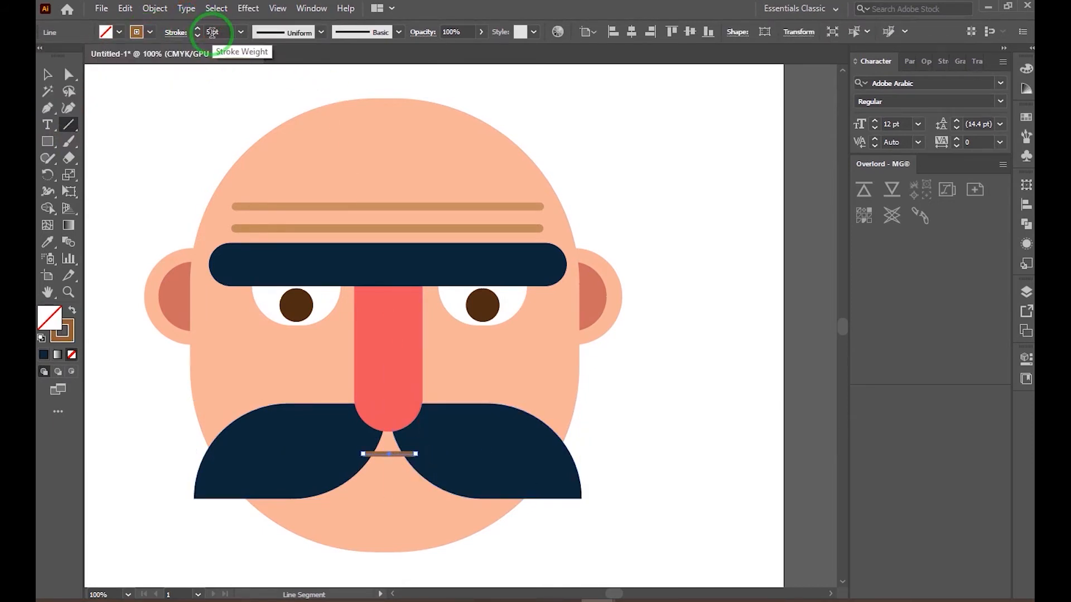
Send the mouth line backward behind the moustache and deselect it.
key("ctrl+bracketleft")
key("ctrl+bracketleft")
key("ctrl+bracketleft")
key("ctrl+bracketleft")
key("ctrl+bracketleft")
key("ctrl+bracketleft")
key("ctrl+bracketleft")
key("ctrl+bracketleft")
key("ctrl+bracketleft")
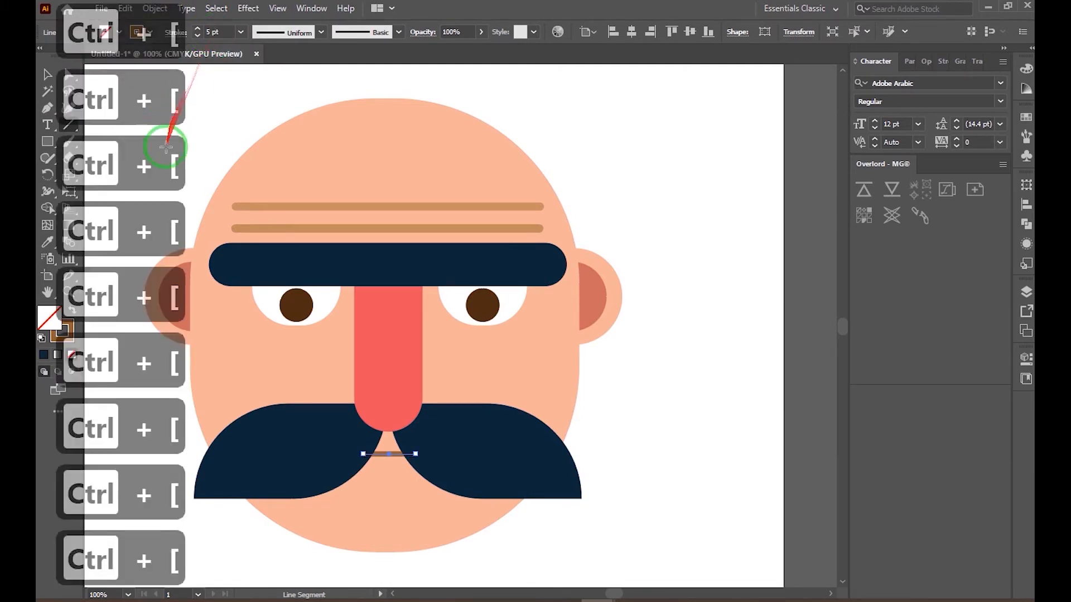
key("v")
left_click(651, 351)
Select all parts of the face and move them slightly up on the artboard.
scroll(641, 387, "down", 2)
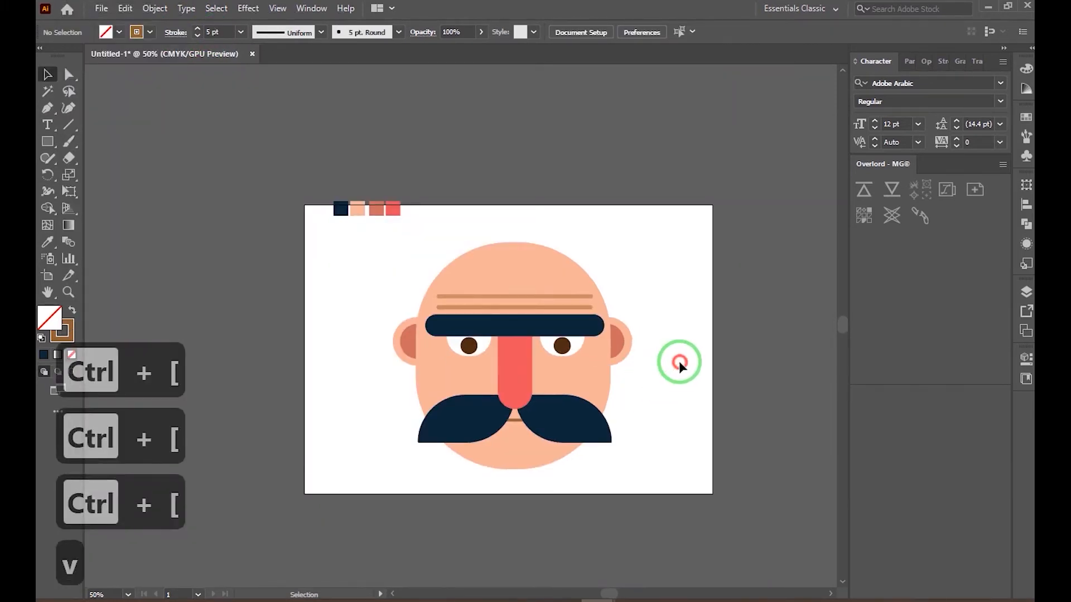
left_click_drag(681, 268, 358, 452)
left_click_drag(513, 375, 514, 365)
left_click(625, 381)
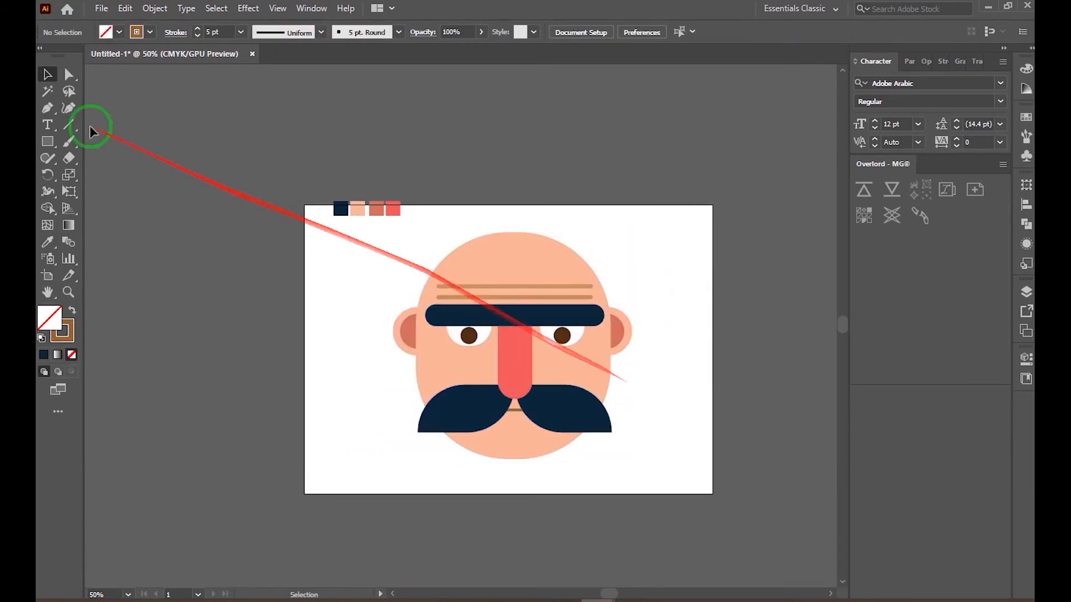
Draw a rectangle slightly wider than the head from the upper forehead to below the eyes, filled with the navy swatch colour.
left_click(47, 141)
left_click_drag(615, 245, 410, 355)
key("i")
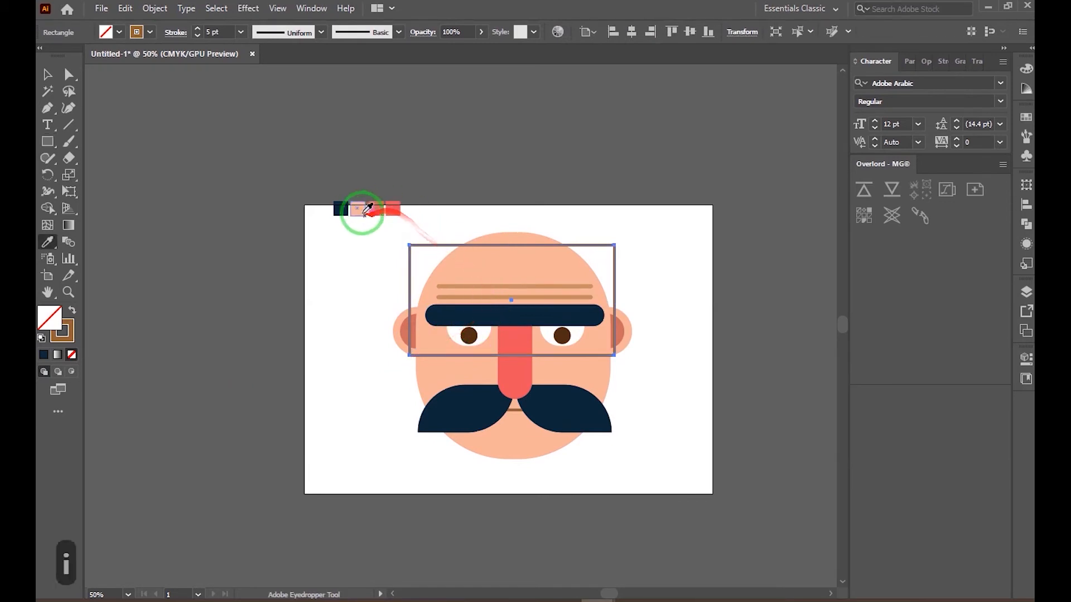
left_click(341, 210)
Round only the two top corners of the navy hair rectangle to about 38 mm.
key("a")
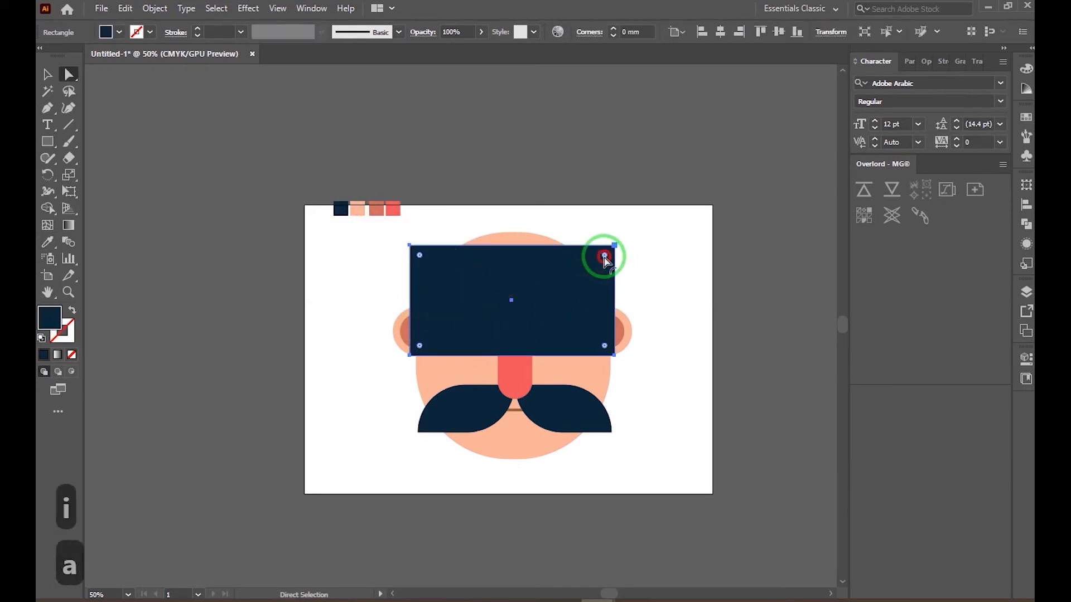
left_click_drag(423, 263, 421, 257)
key("ctrl+z")
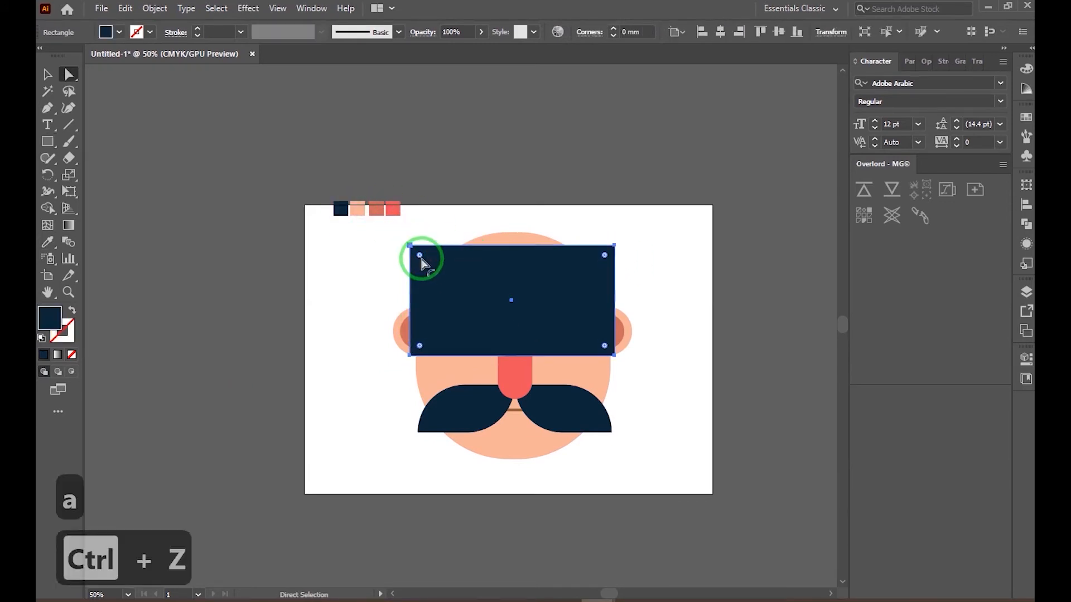
left_click_drag(606, 257, 563, 299)
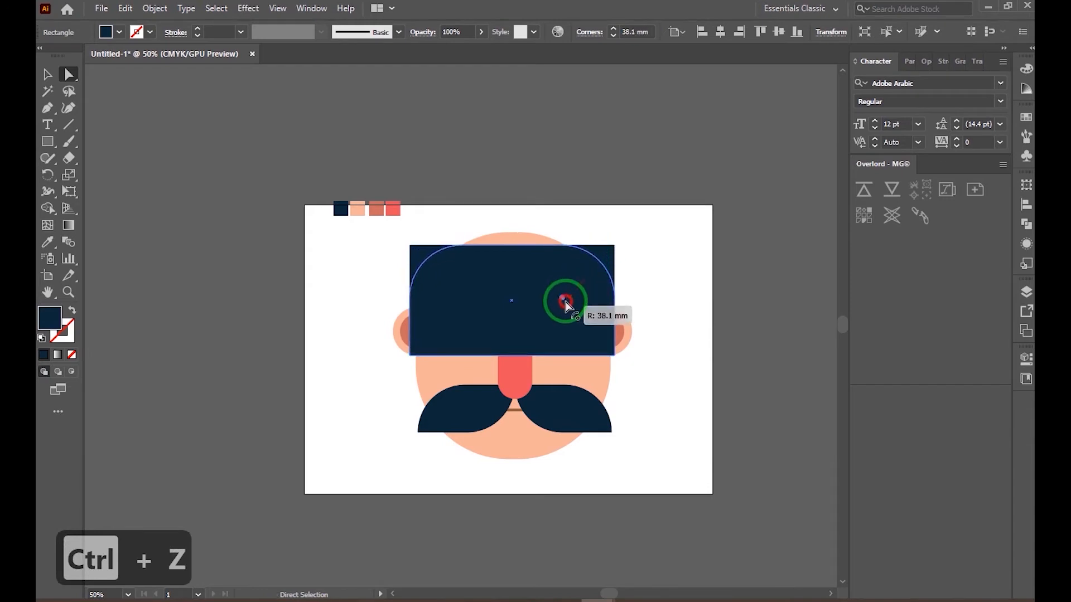
Send the navy hair shape down the layer order until it sits behind the head and in front of the ears.
left_click(47, 73)
left_click(1026, 292)
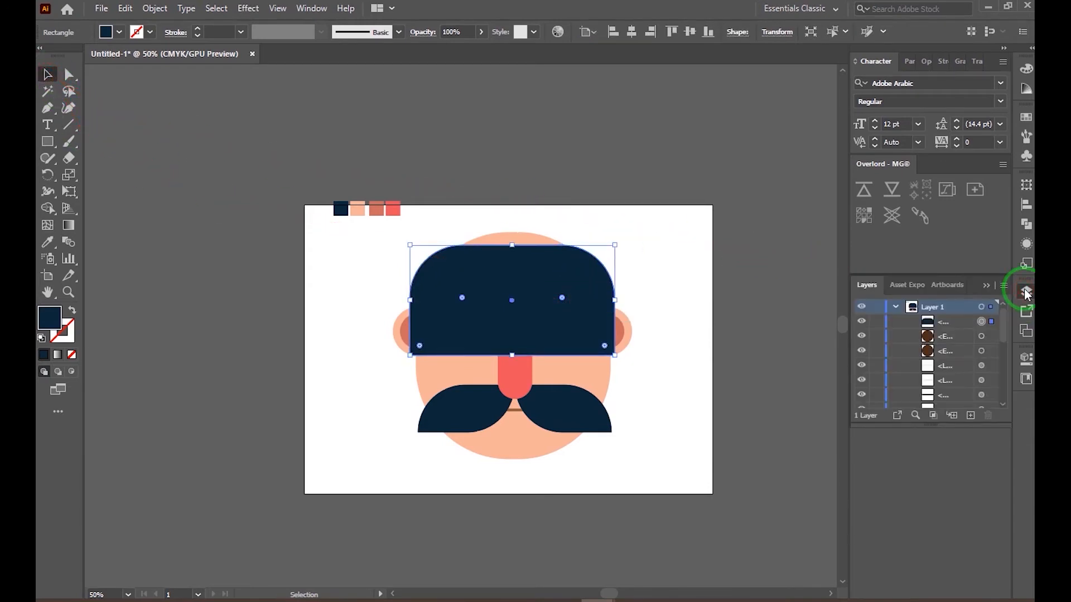
left_click_drag(966, 325, 948, 388)
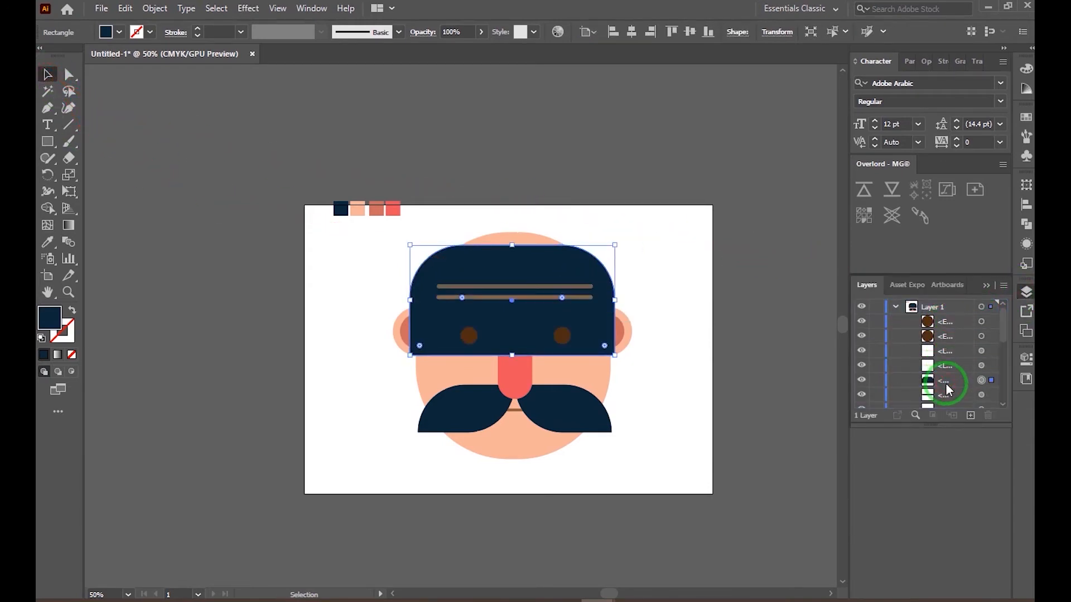
key("ctrl+bracketleft")
key("ctrl+bracketleft")
key("ctrl+bracketleft")
key("ctrl+bracketleft")
key("ctrl+bracketleft")
key("ctrl+bracketleft")
key("ctrl+bracketleft")
key("ctrl+bracketleft")
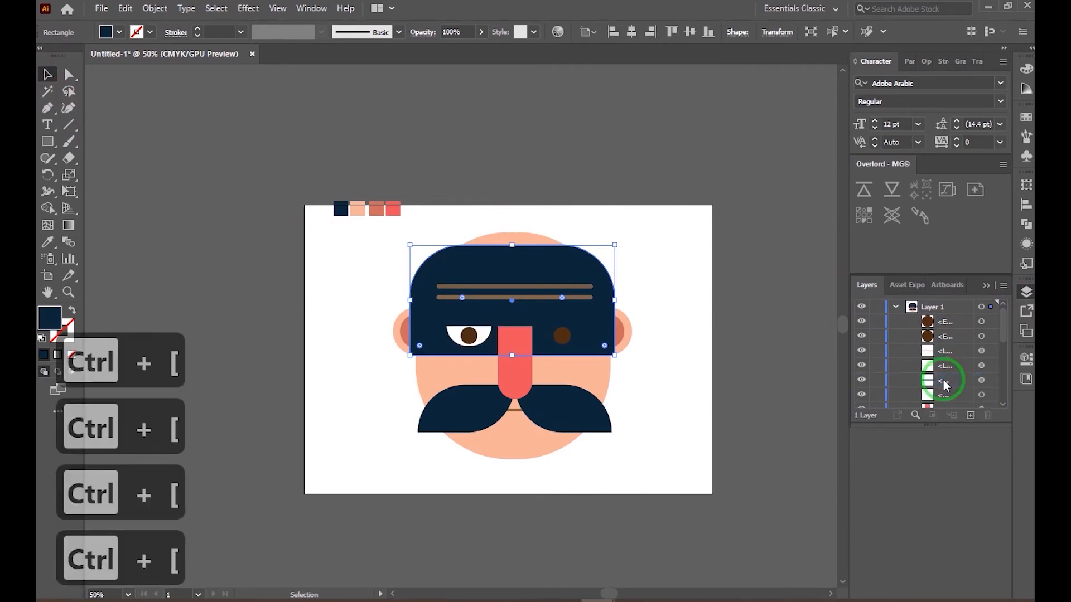
left_click(695, 343)
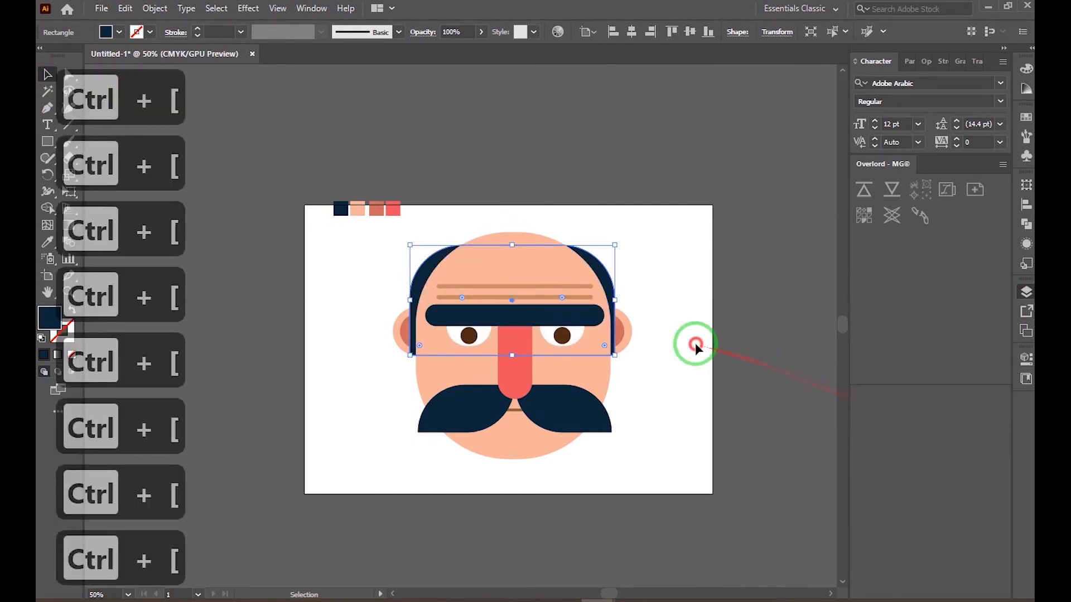
Draw a short vertical highlight line along the nose's right side with a white, round-capped 16 pt stroke.
left_click(427, 272)
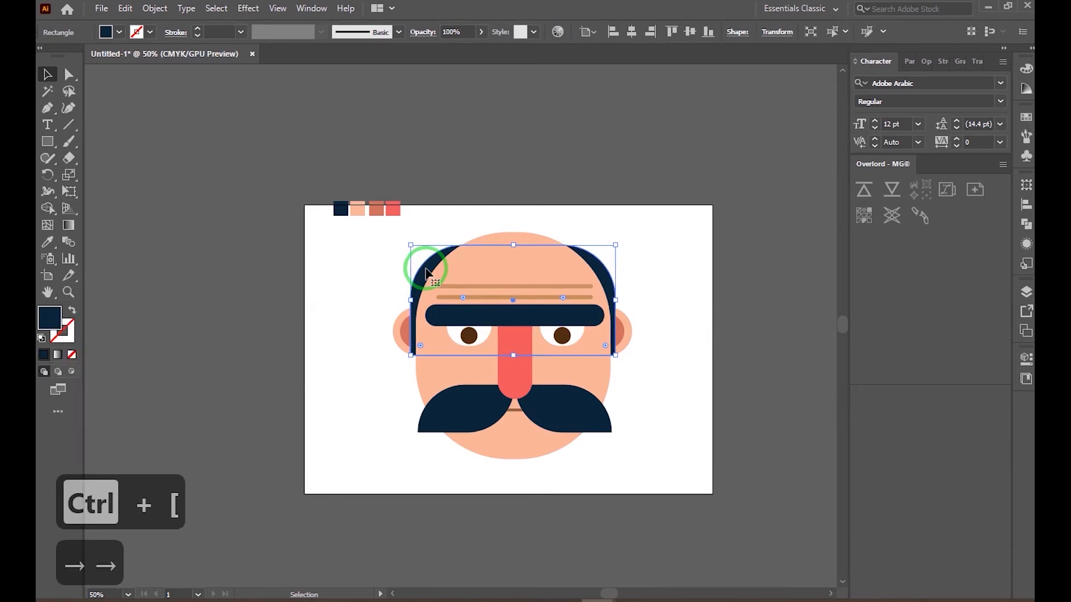
left_click(376, 262)
left_click(69, 124)
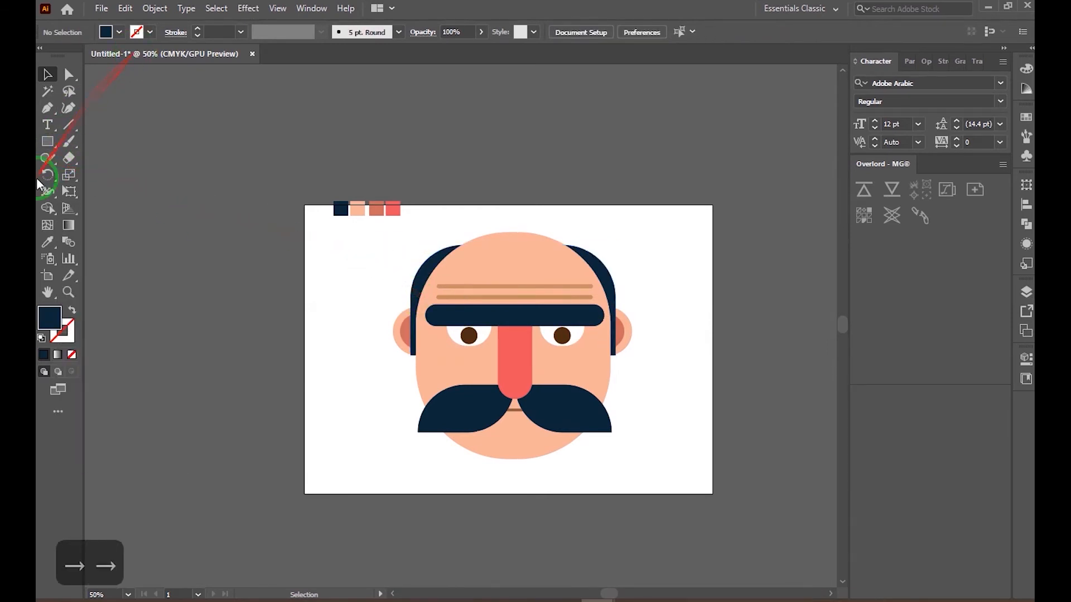
left_click_drag(527, 346, 525, 382)
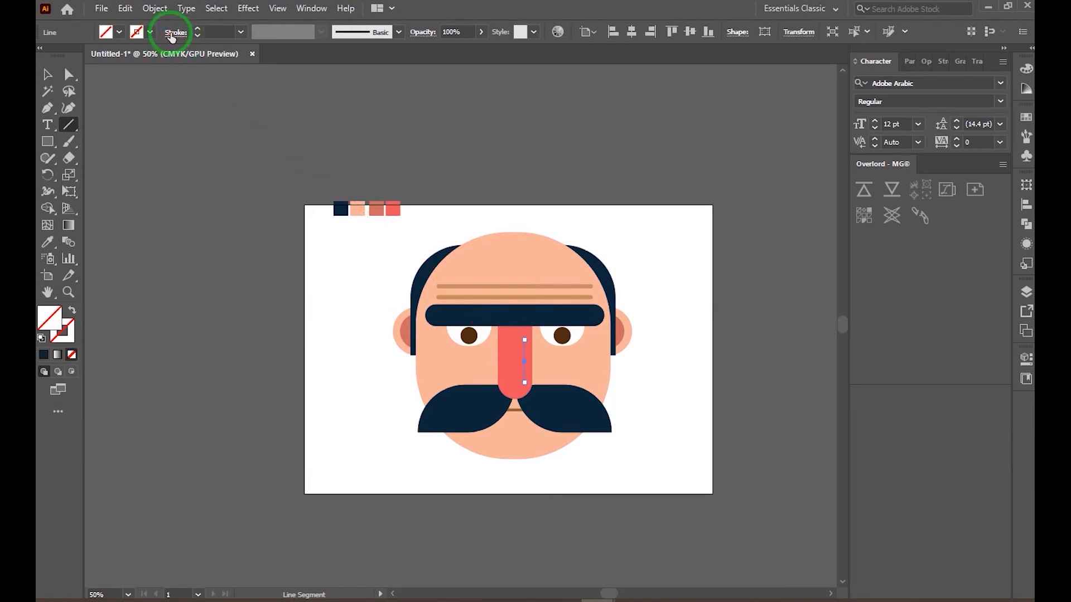
left_click(138, 35)
left_click(62, 53)
left_click(173, 34)
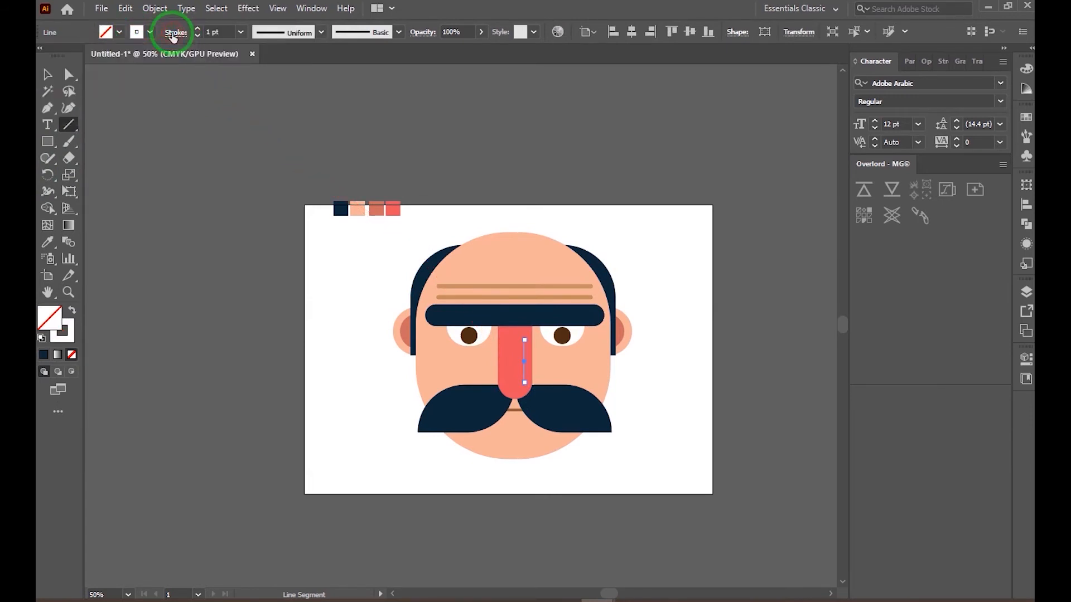
left_click(218, 35)
type("5")
key("Return")
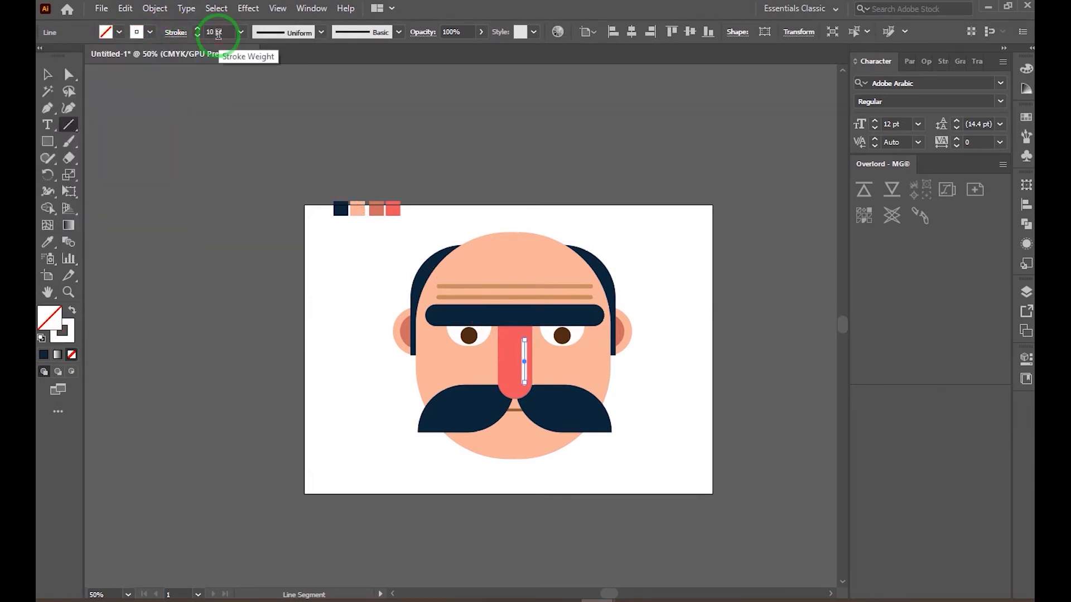
Lower the opacity of the white nose highlight to 26% and deselect it.
left_click(481, 35)
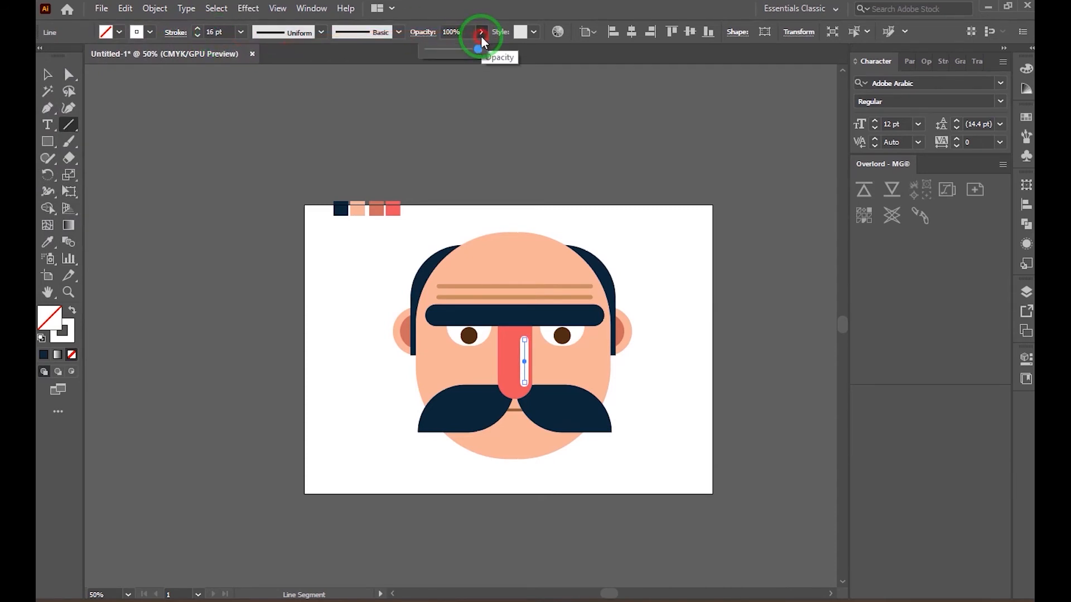
scroll(453, 49, "down", 3)
key("v")
left_click_drag(452, 49, 442, 51)
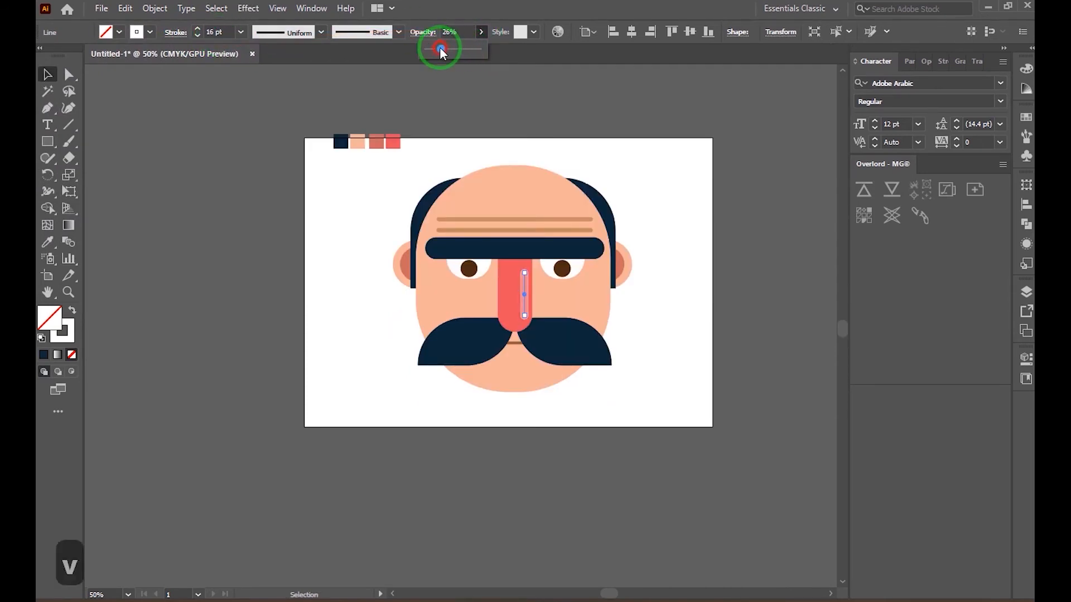
left_click(739, 229)
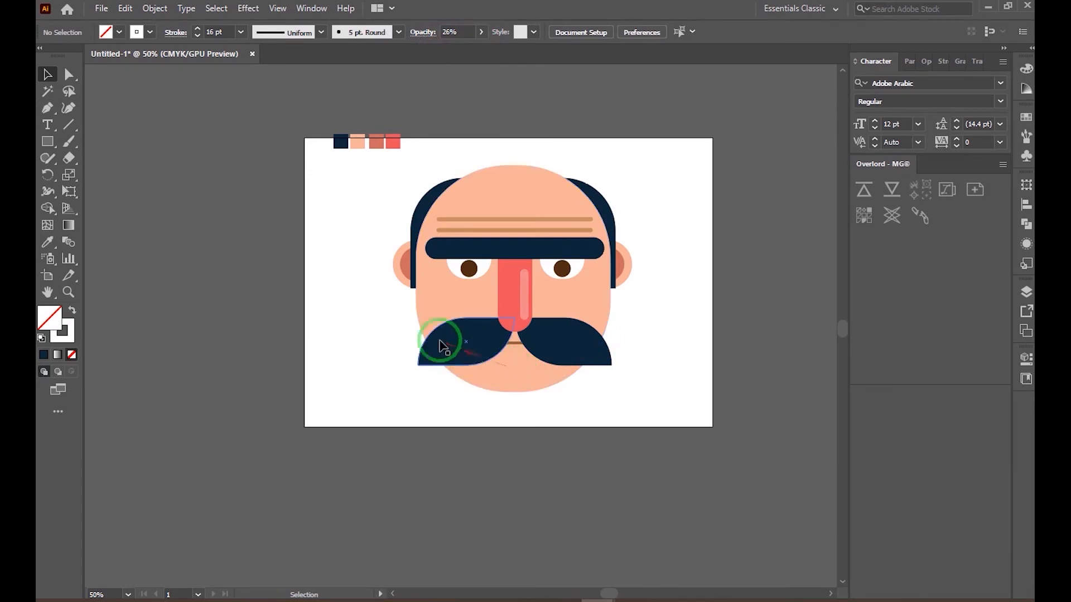
Duplicate the left moustache half slightly down and to the right, and remove the copy's fill.
left_click_drag(456, 357, 458, 357)
scroll(457, 358, "up", 3)
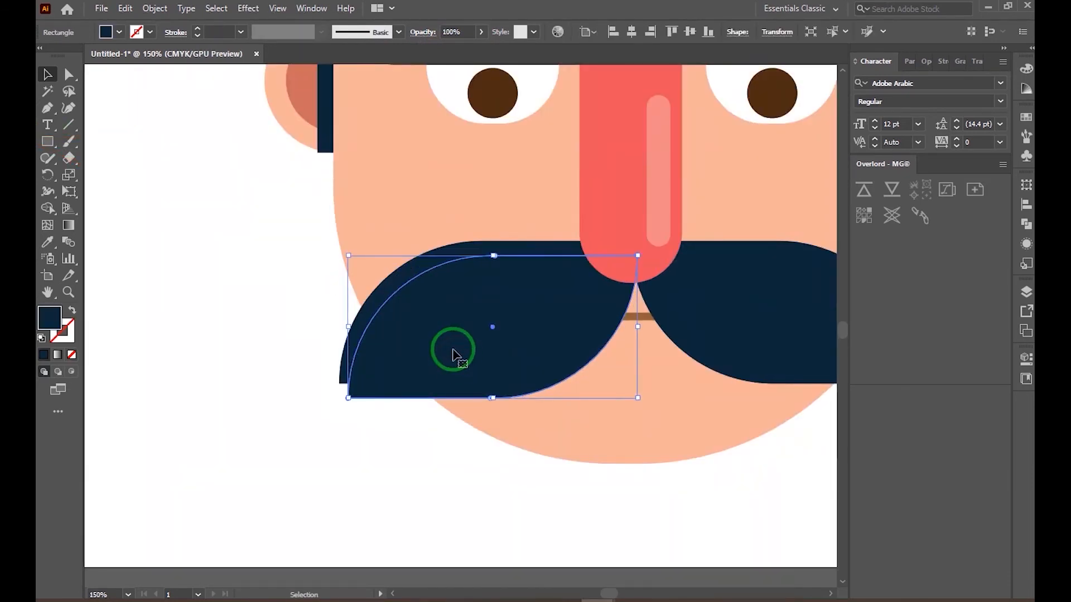
left_click(120, 33)
left_click(44, 57)
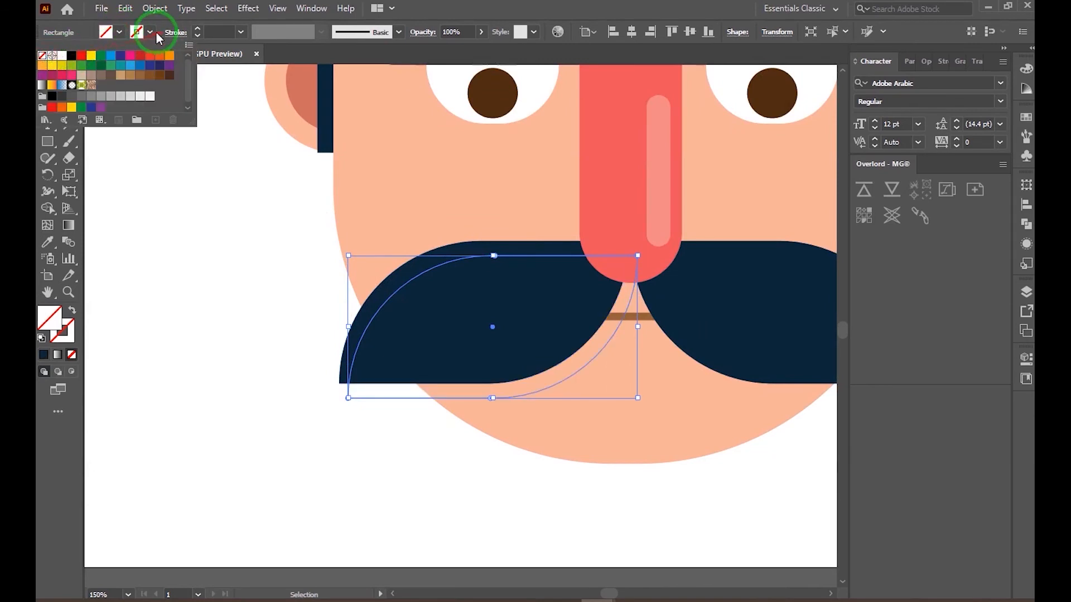
Give the moustache copy a white 6 pt stroke with round caps.
left_click(151, 32)
left_click(148, 33)
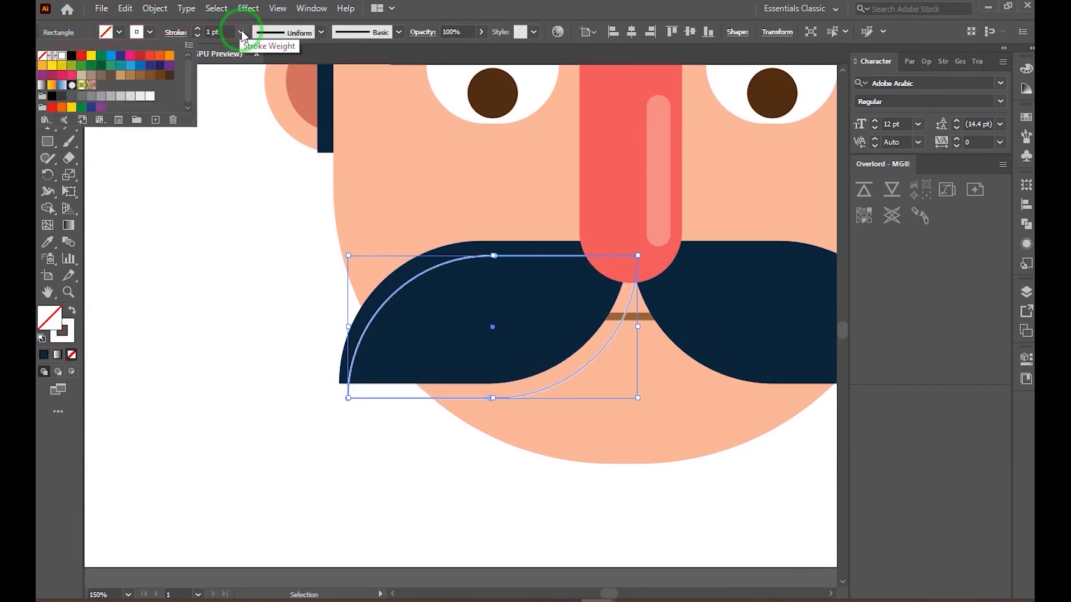
left_click(241, 34)
left_click(255, 149)
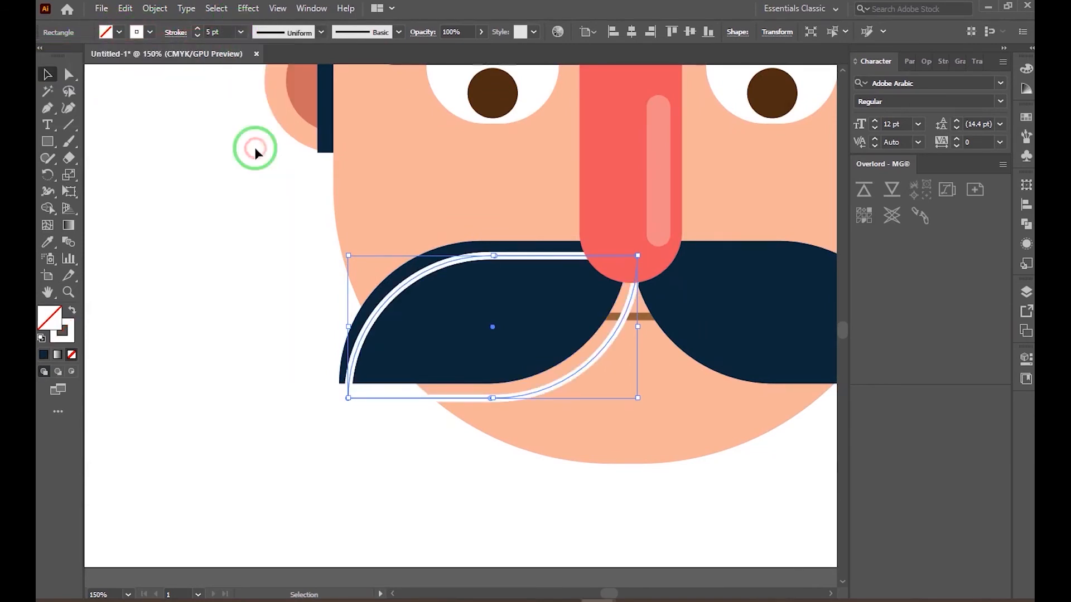
left_click(242, 33)
left_click(255, 169)
left_click(250, 38)
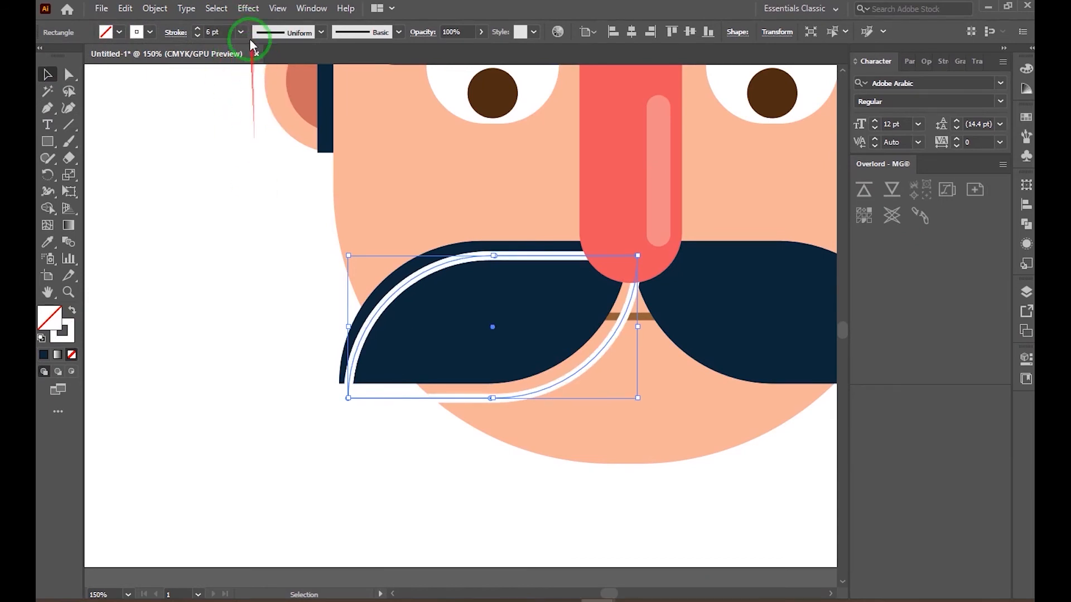
left_click(175, 32)
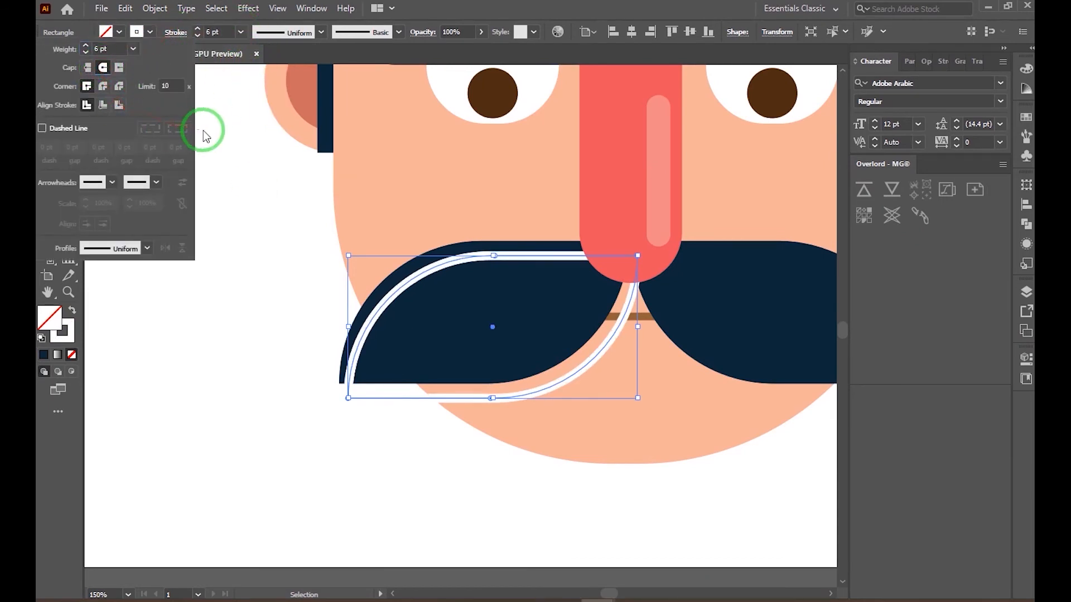
Add several anchor points along the curved upper-left edge of the white moustache outline.
left_click(48, 107)
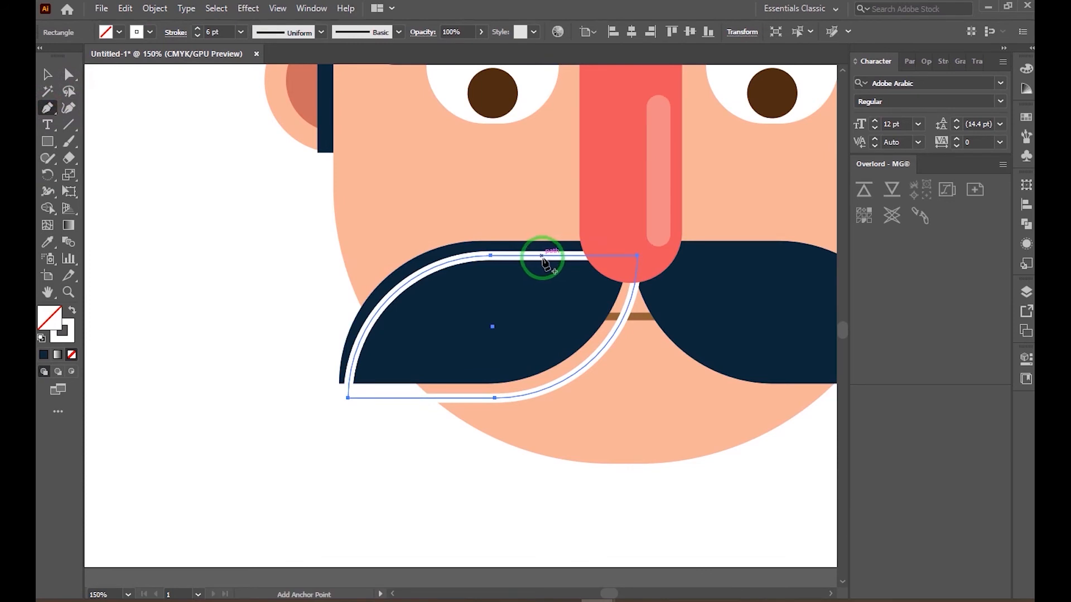
left_click(452, 271)
left_click(379, 334)
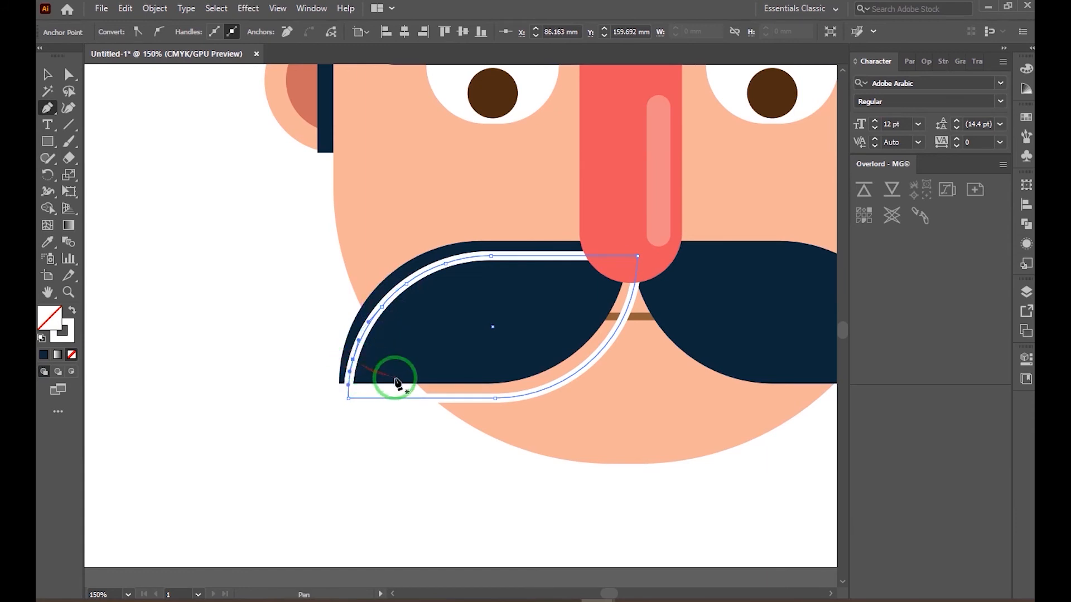
Delete the outline's lower-left corner, a gap in its curve and its lower edge, leaving two separate highlight strokes along the upper edge.
key("a")
left_click(349, 400)
key("BackSpace")
left_click(493, 256)
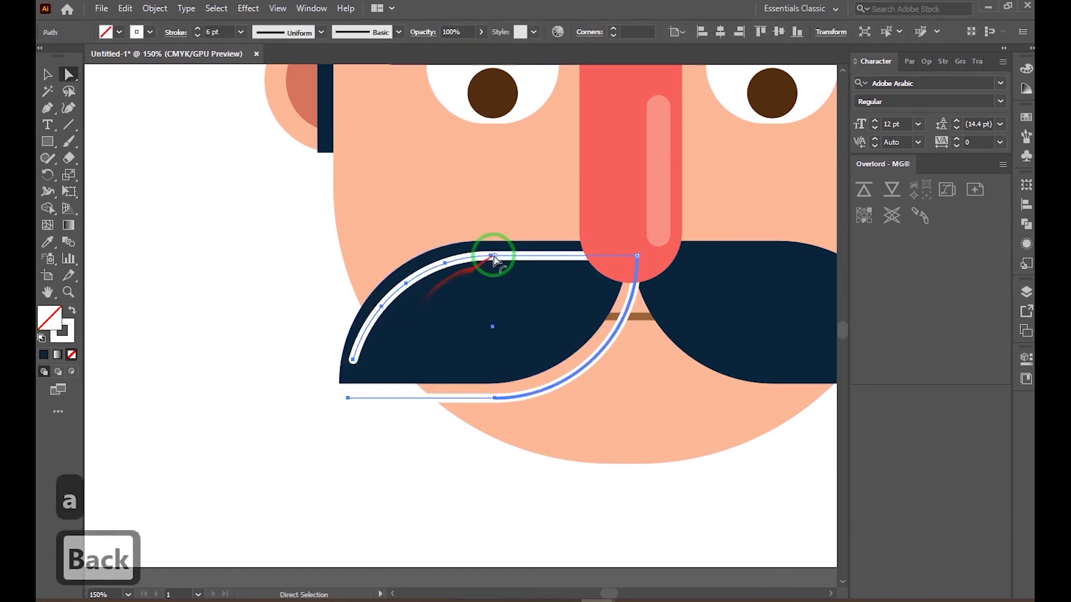
left_click(406, 279)
key("BackSpace")
left_click(609, 311)
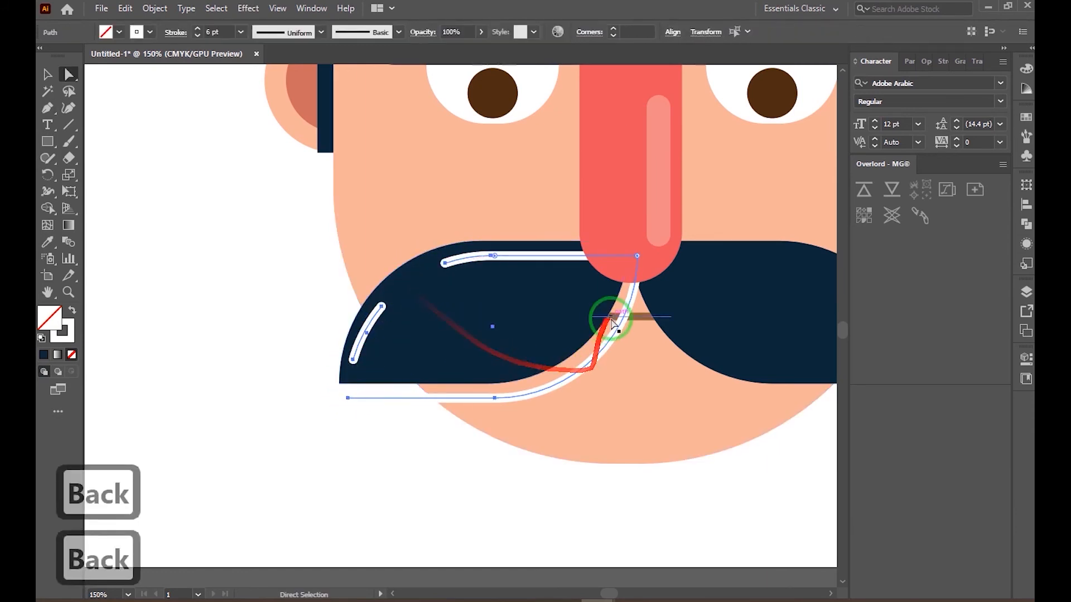
left_click(494, 396)
key("BackSpace")
key("BackSpace")
left_click(353, 399)
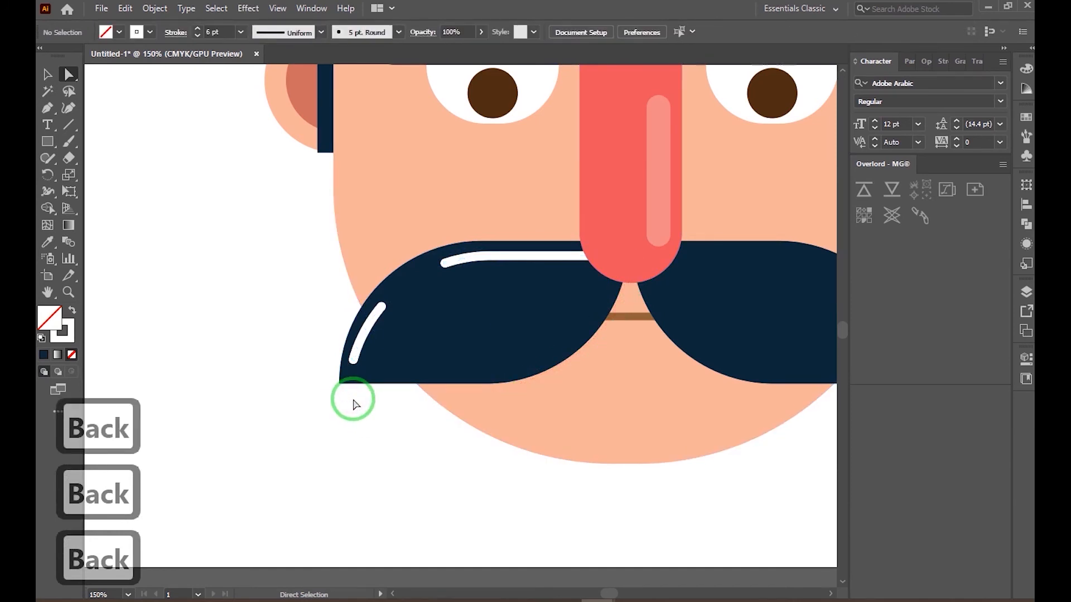
Set the stroke weight of both the long and the short moustache highlights to 11 pt.
key("v")
left_click(485, 256)
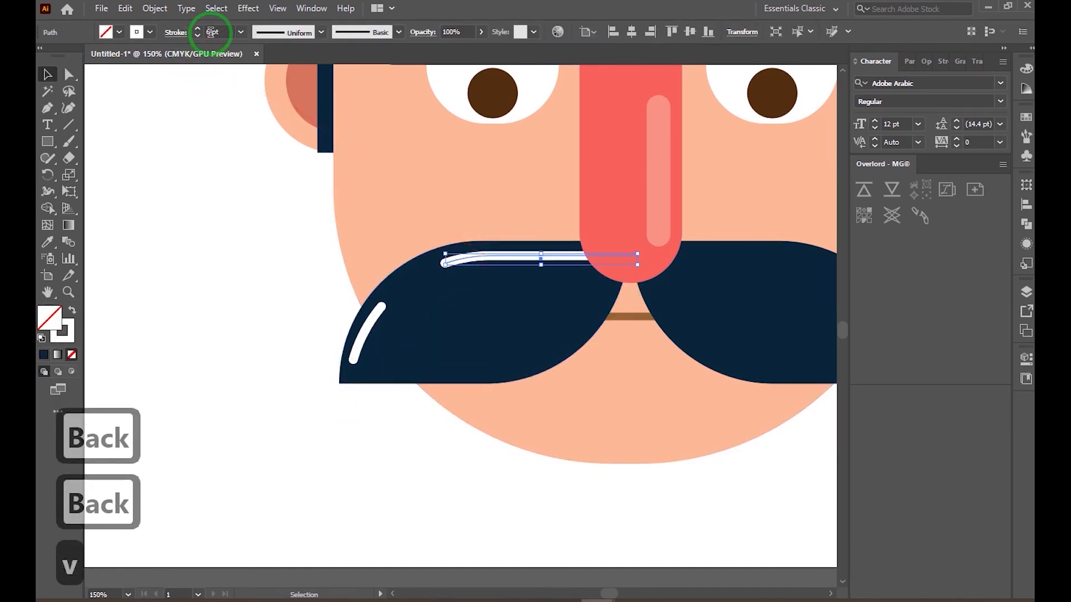
left_click(212, 32)
left_click_drag(418, 339, 342, 303)
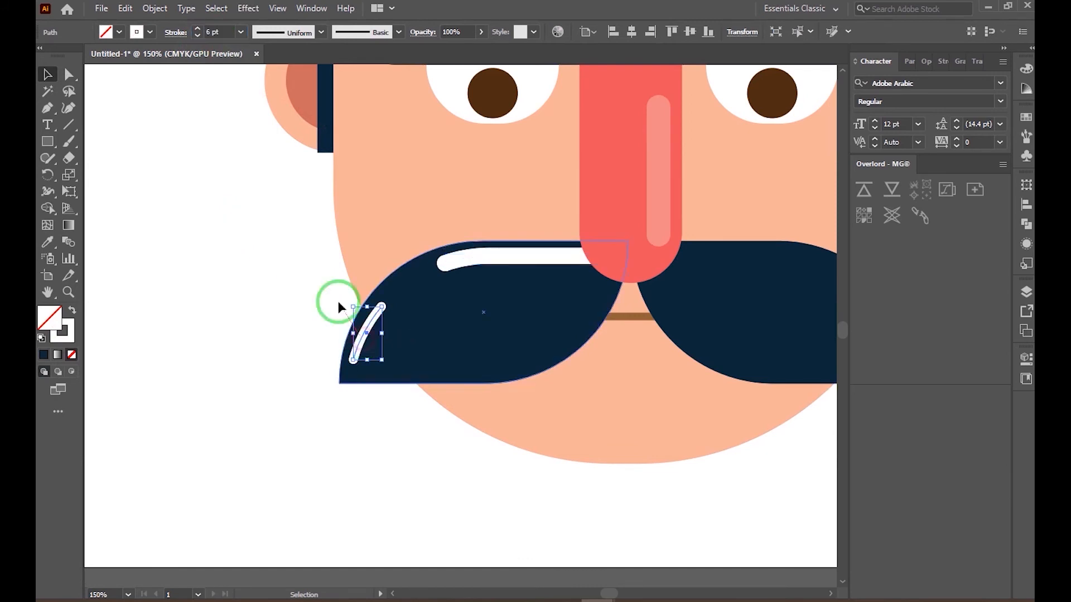
left_click(223, 34)
scroll(223, 35, "up", 5)
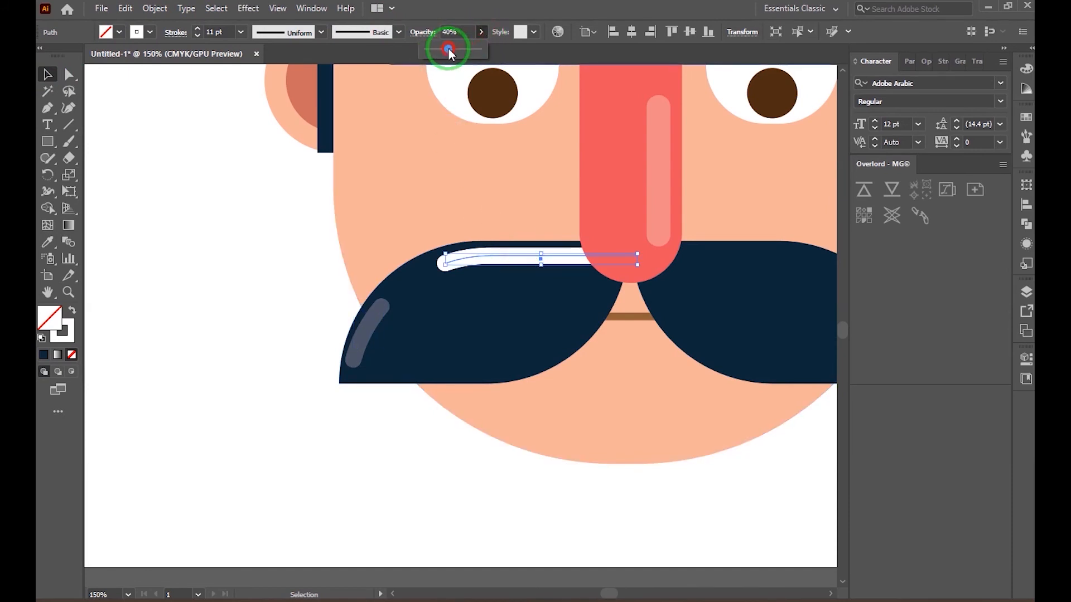
Lower the opacity of the moustache highlights, with the short one at 33%, and nudge the short highlight slightly right.
left_click_drag(448, 49, 448, 50)
left_click(304, 190)
left_click(374, 319)
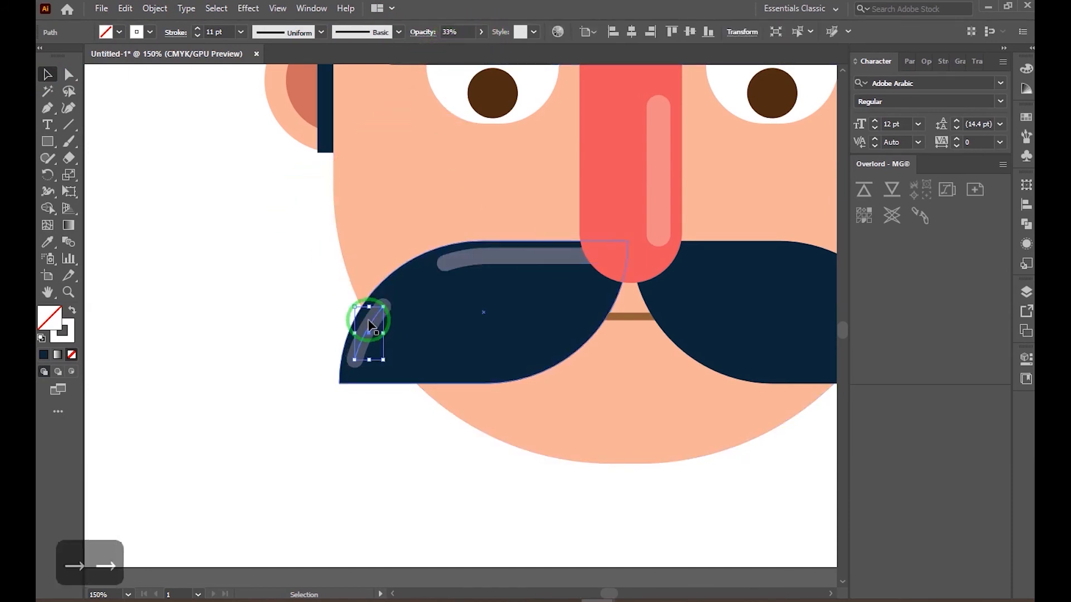
left_click(281, 313)
Select all parts of the face, scale them down proportionally and centre them horizontally in the upper part of the artboard.
scroll(458, 367, "down", 4)
left_click_drag(595, 256, 371, 400)
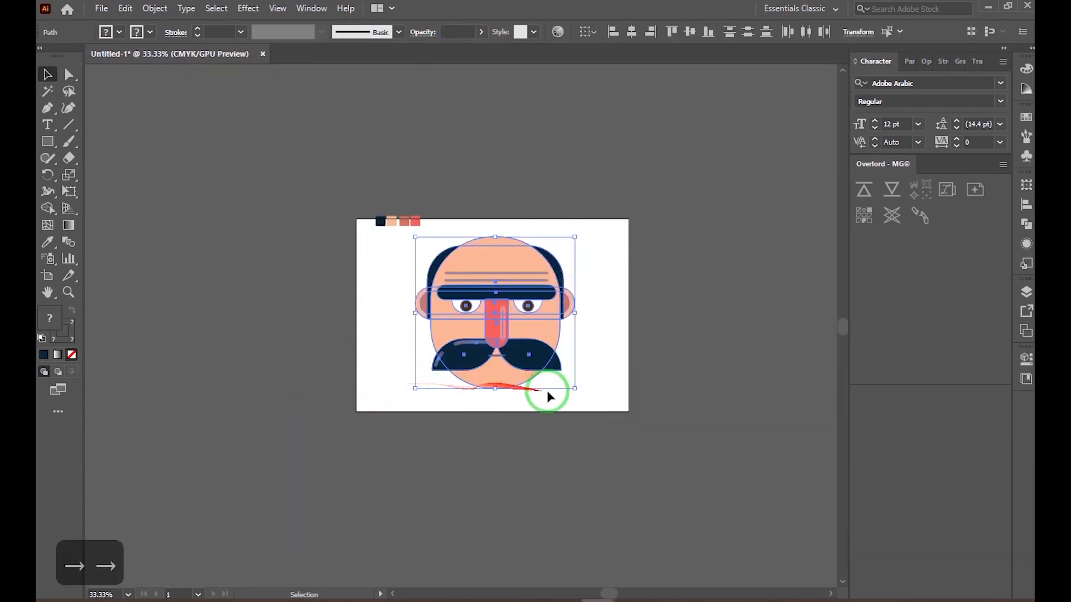
left_click_drag(573, 389, 538, 368)
left_click_drag(491, 313, 506, 314)
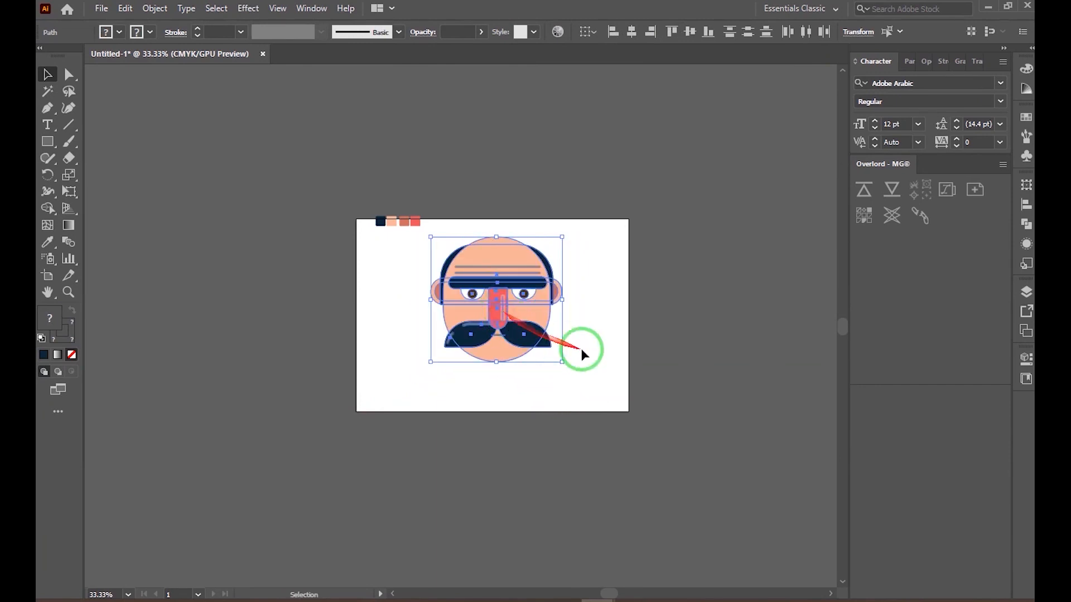
left_click(600, 356)
Draw a rounded rectangle about 67 mm tall below the moustache as the neck, and widen it equally on both sides.
left_click(47, 141)
mouse_move(477, 346)
left_mouse_down()
mouse_move(523, 409)
mouse_move(440, 318)
mouse_move(456, 349)
mouse_move(457, 340)
left_mouse_up()
scroll(523, 409, "up", 3)
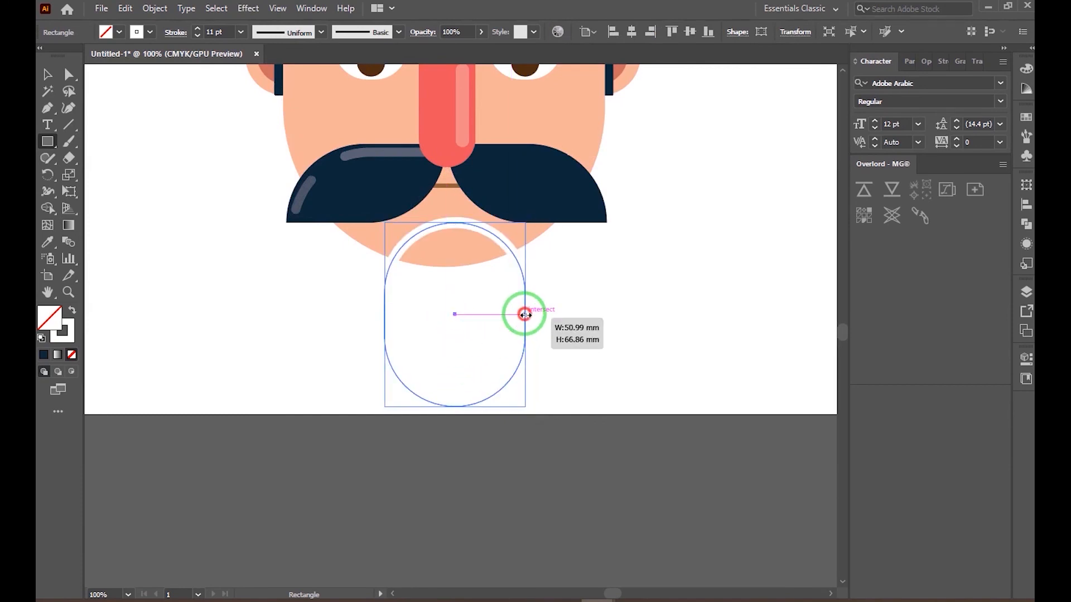
left_click_drag(525, 315, 539, 314)
scroll(462, 365, "up", 5)
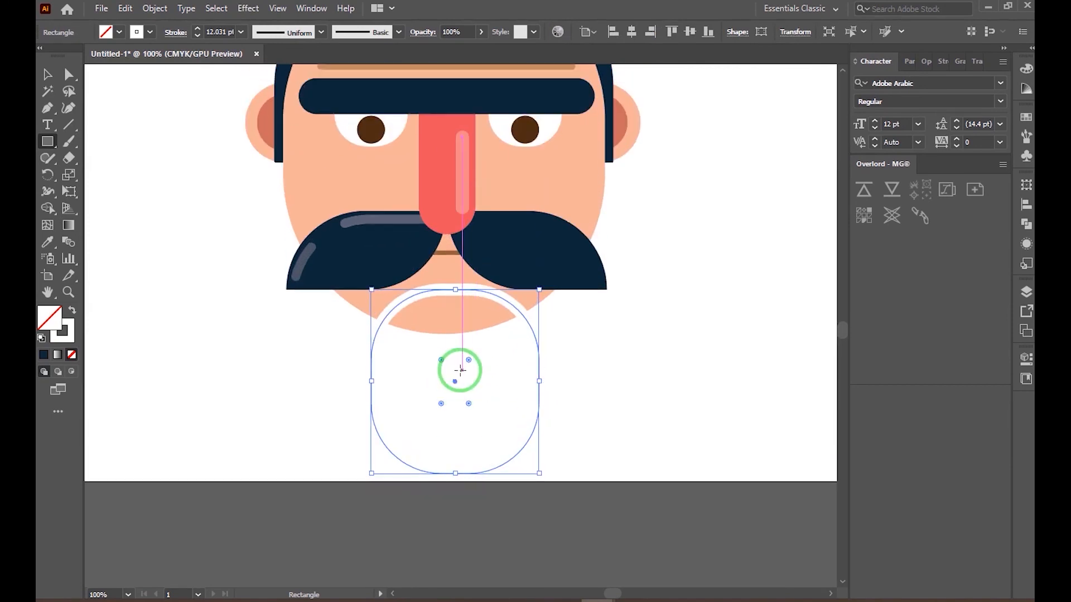
Fill the neck shape with the terracotta colour sampled from the inner ear, removing its white stroke.
key("i")
left_click(626, 186)
left_click(47, 74)
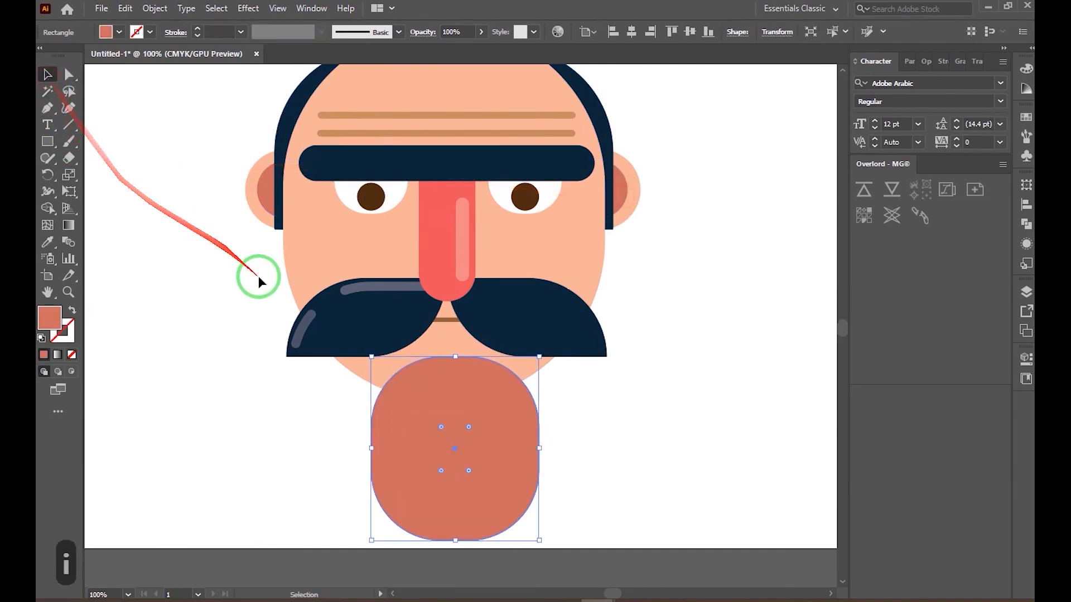
Send the neck shape backward in the layer order until it sits behind the head.
key("ctrl+bracketleft")
key("ctrl+bracketleft")
key("ctrl+bracketleft")
key("ctrl+bracketleft")
key("ctrl+bracketleft")
key("ctrl+bracketleft")
key("ctrl+bracketleft")
key("ctrl+bracketleft")
key("ctrl+bracketleft")
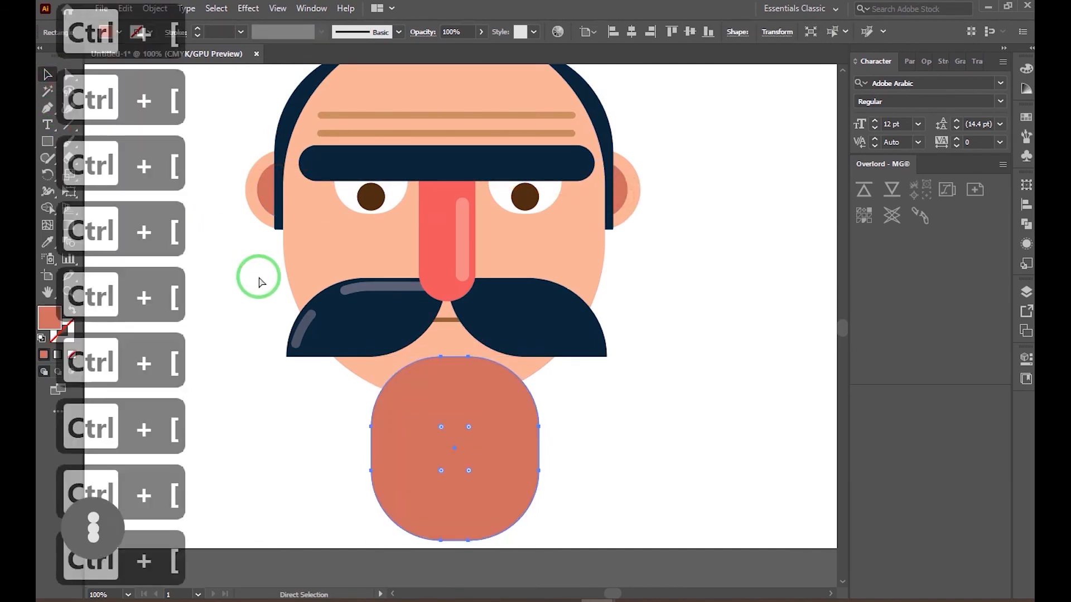
scroll(504, 415, "down", 2)
Centre the neck under the head, extend it slightly downward and adjust its corner rounding.
left_click_drag(505, 433, 526, 423)
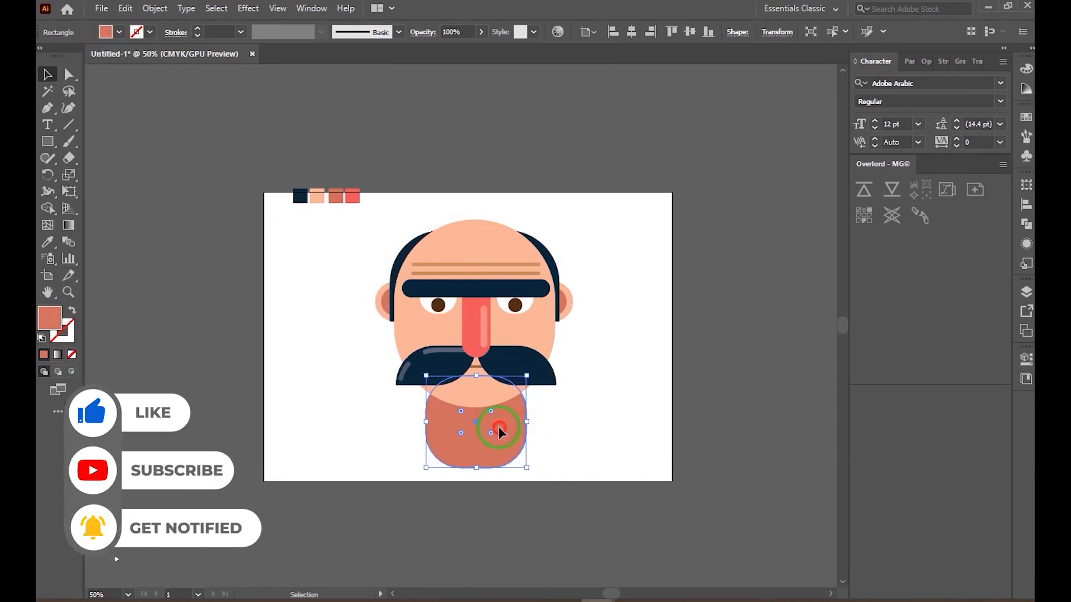
left_click_drag(476, 470, 476, 475)
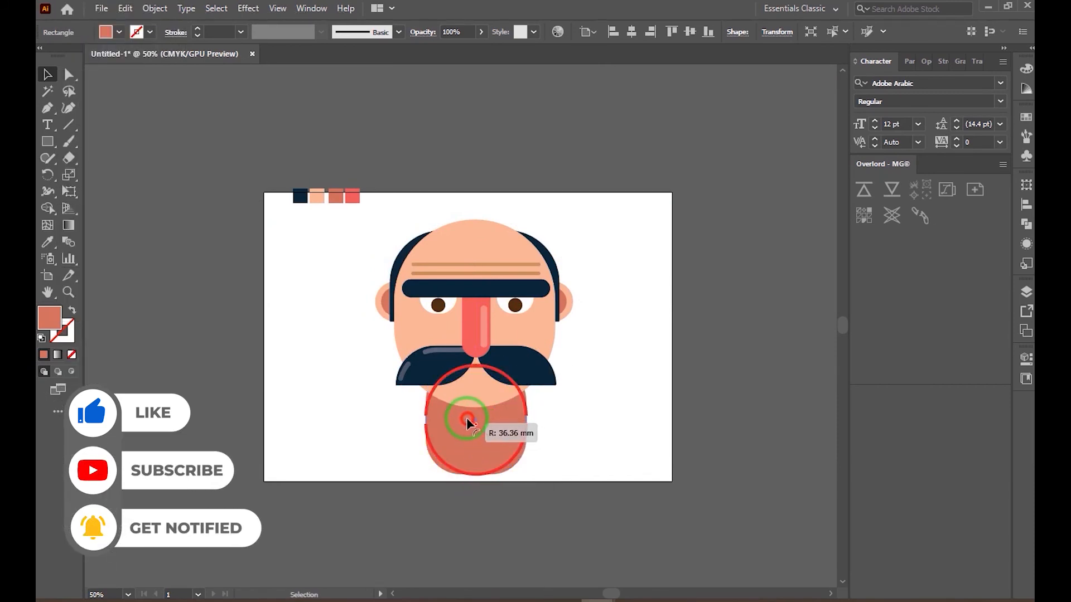
left_click_drag(467, 424, 595, 447)
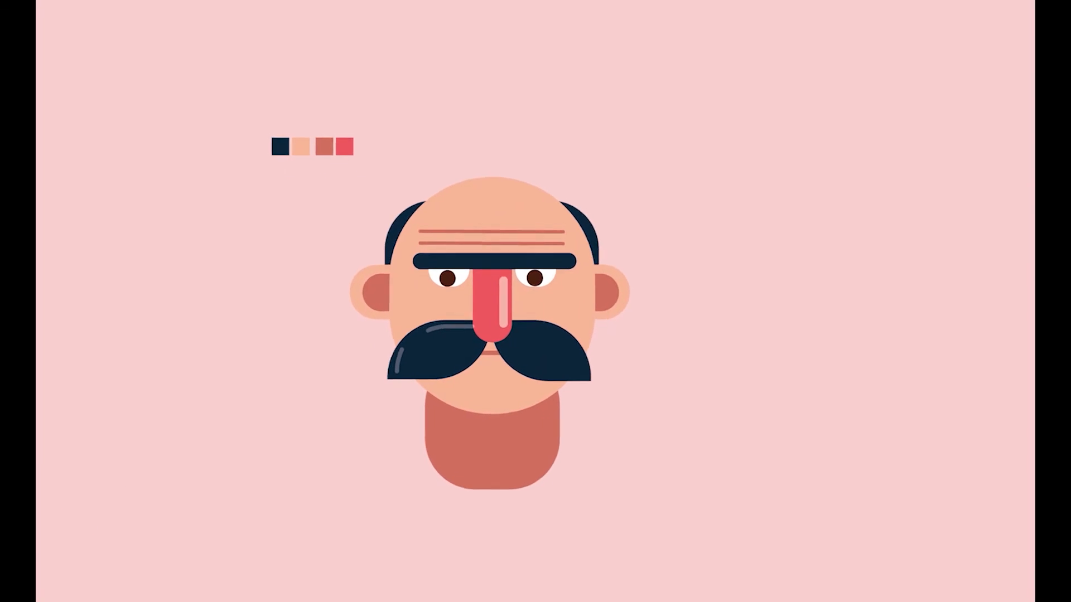